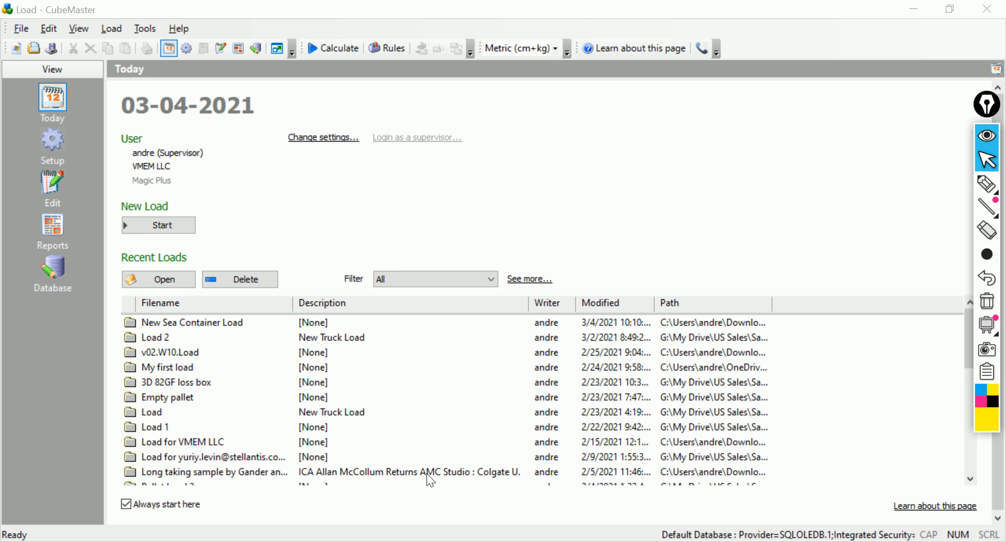
# - Start a new sea container load
pyautogui.click(301, 193)
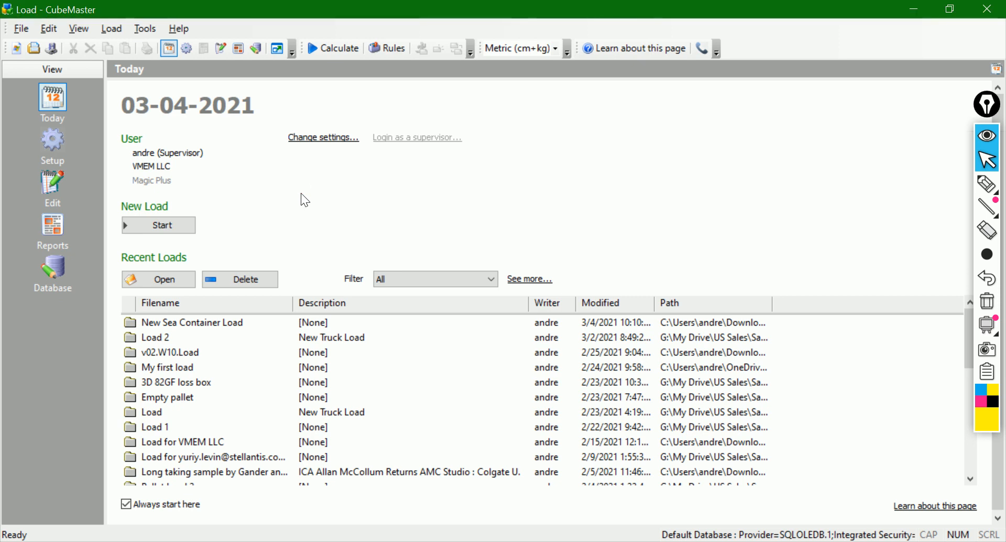
pyautogui.click(167, 224)
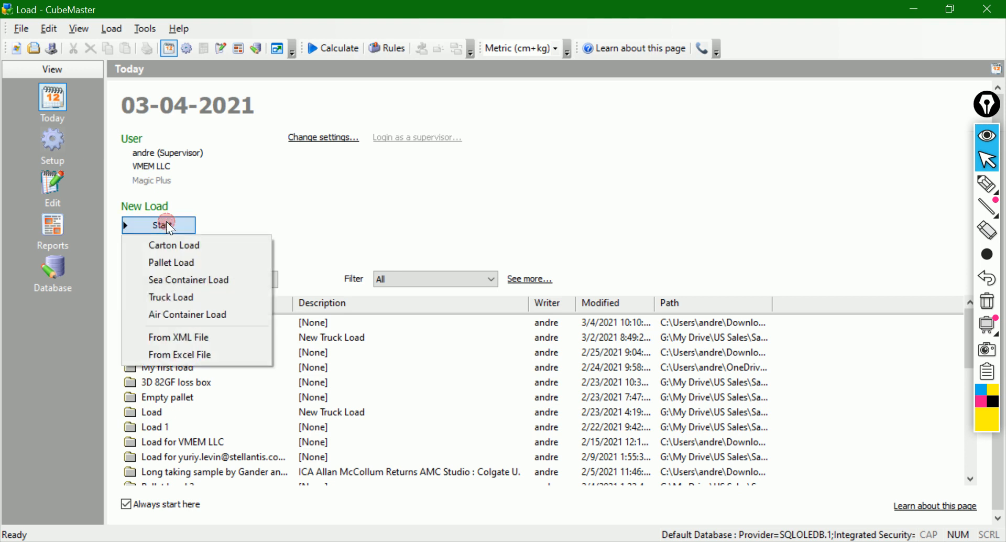
pyautogui.click(220, 282)
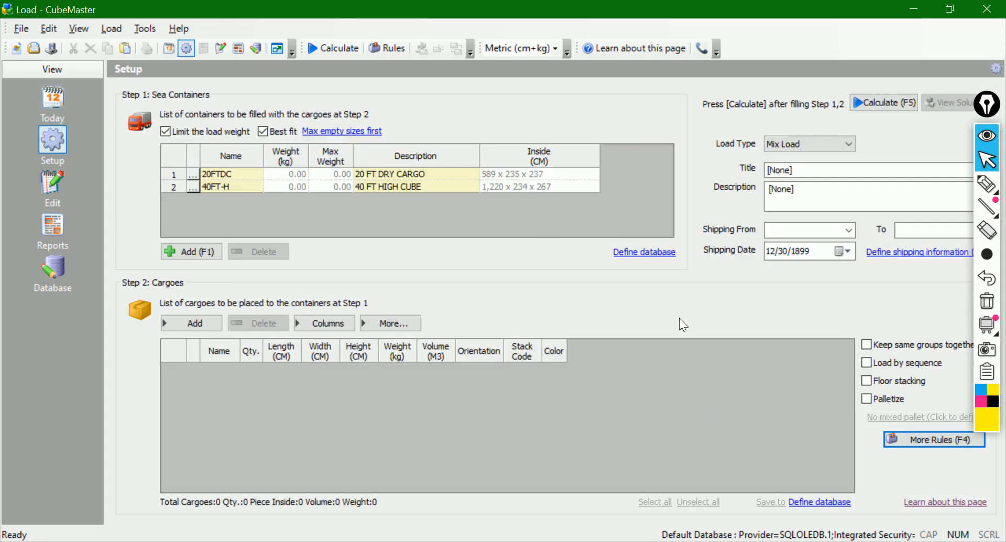
# - Underline the Setup, Sea Containers and Cargoes headings with the yellow pen, and erase the markings
pyautogui.click(987, 184)
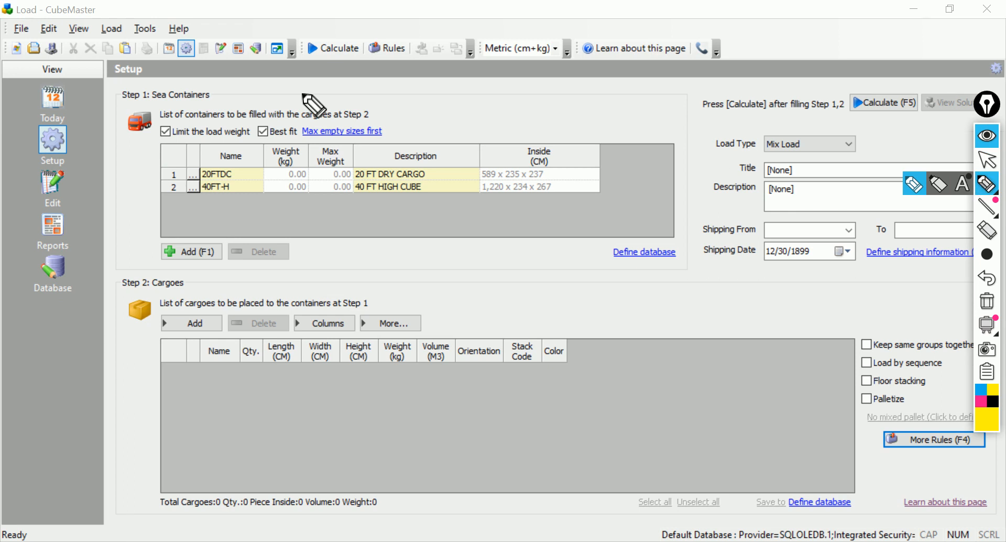
pyautogui.moveTo(109, 83); pyautogui.dragTo(153, 82)
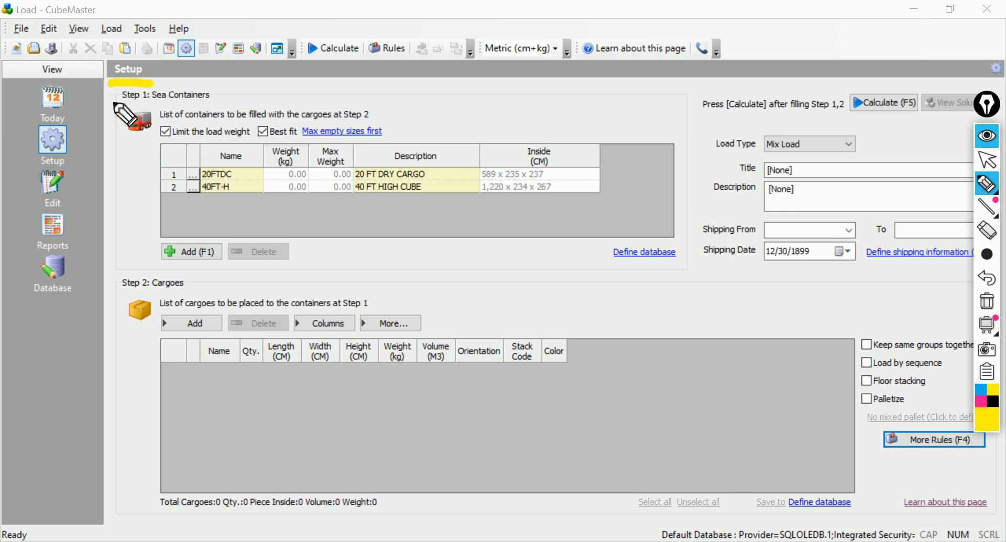
pyautogui.moveTo(122, 103); pyautogui.dragTo(225, 104)
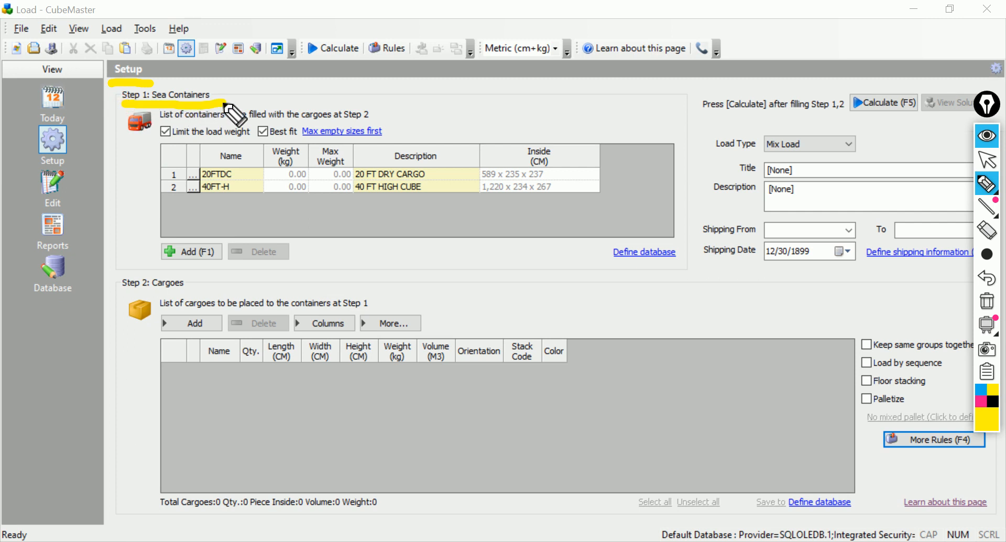
pyautogui.moveTo(114, 289); pyautogui.dragTo(200, 290)
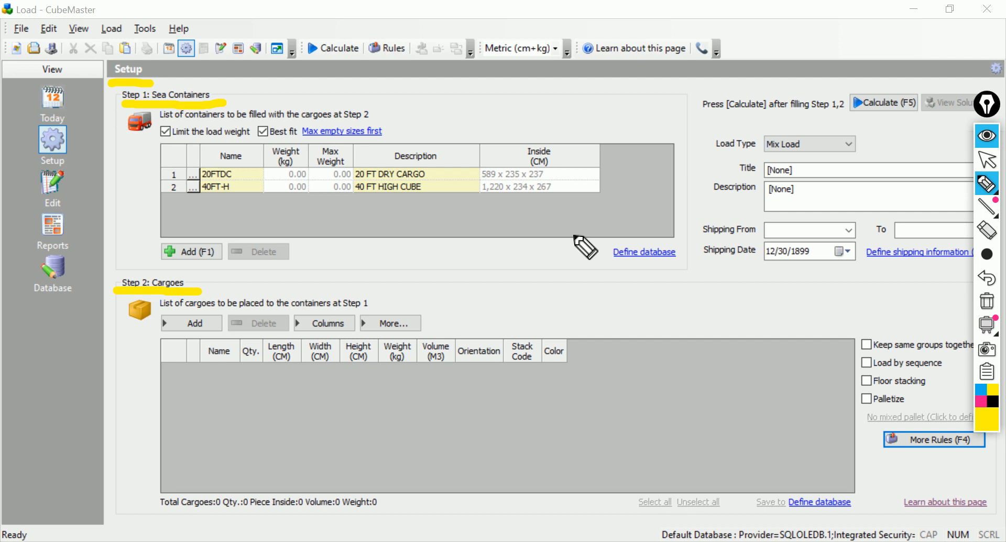
pyautogui.click(986, 305)
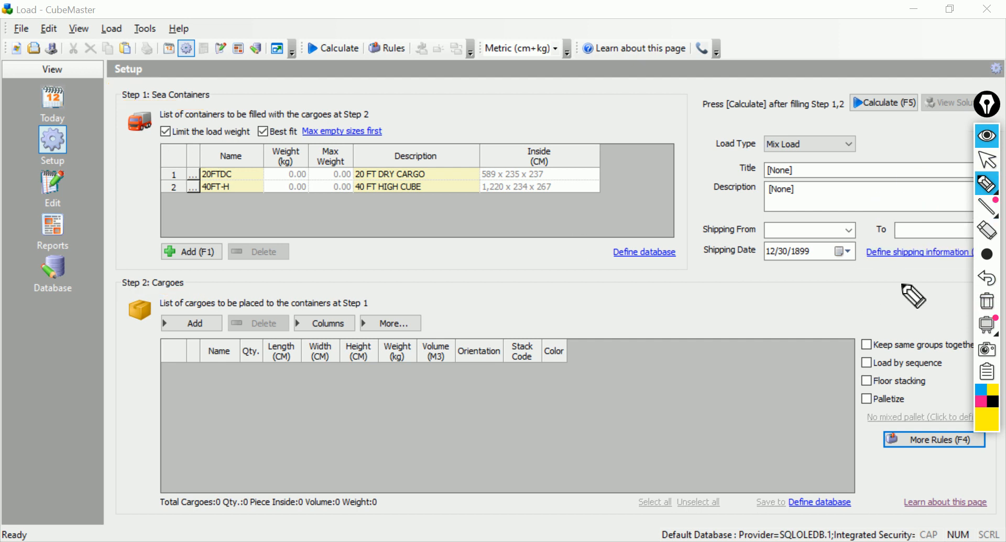
pyautogui.click(986, 167)
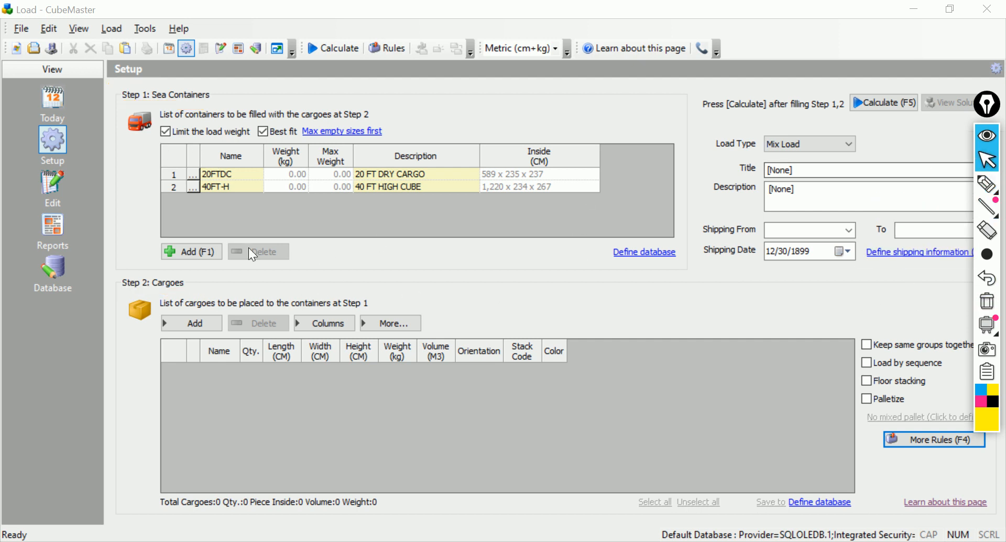
# - Add the 40FTFL flat container from the container database to the list of sea containers
pyautogui.click(204, 252)
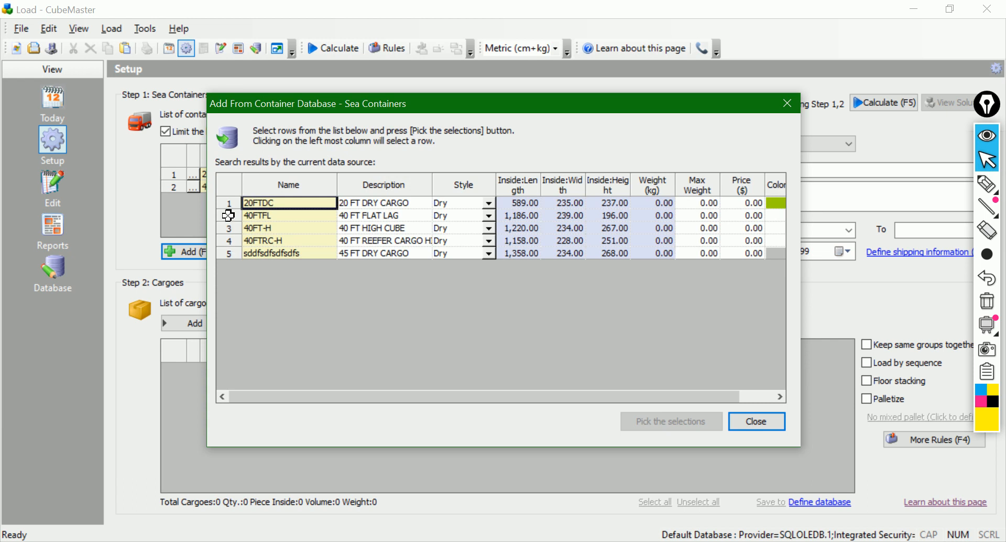
pyautogui.click(229, 215)
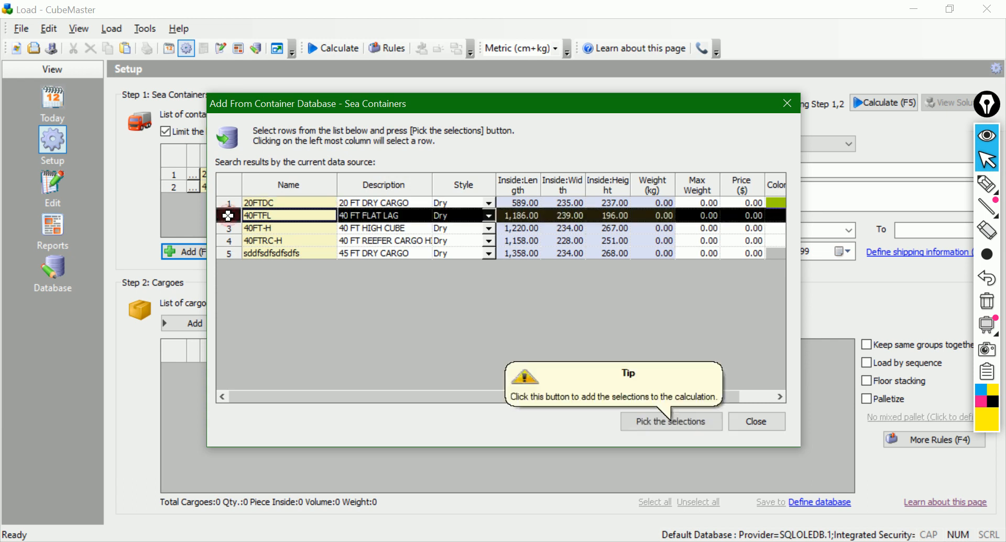
pyautogui.click(675, 425)
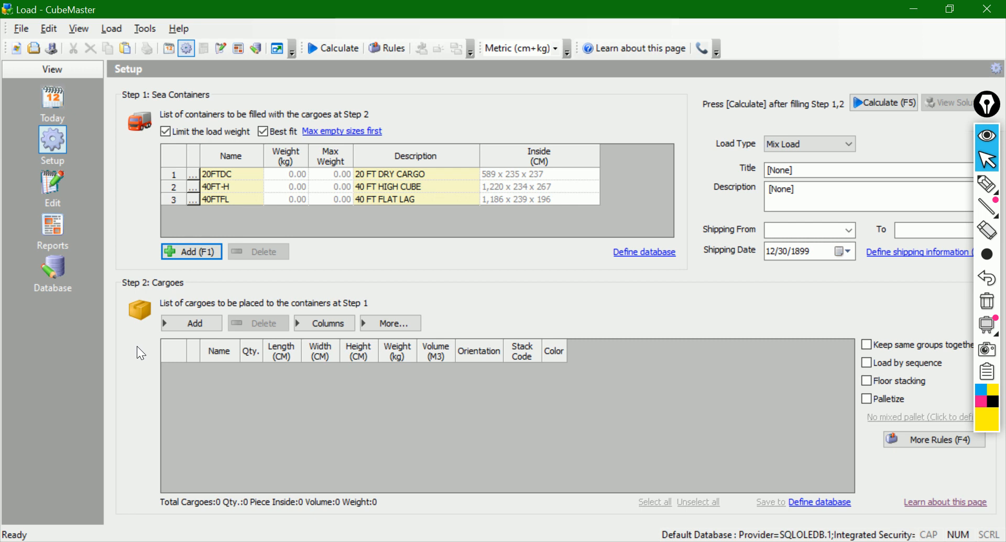
# - Import the cargoes from the Excel template file wk10.xlsx, testing the import before accepting it
pyautogui.click(203, 324)
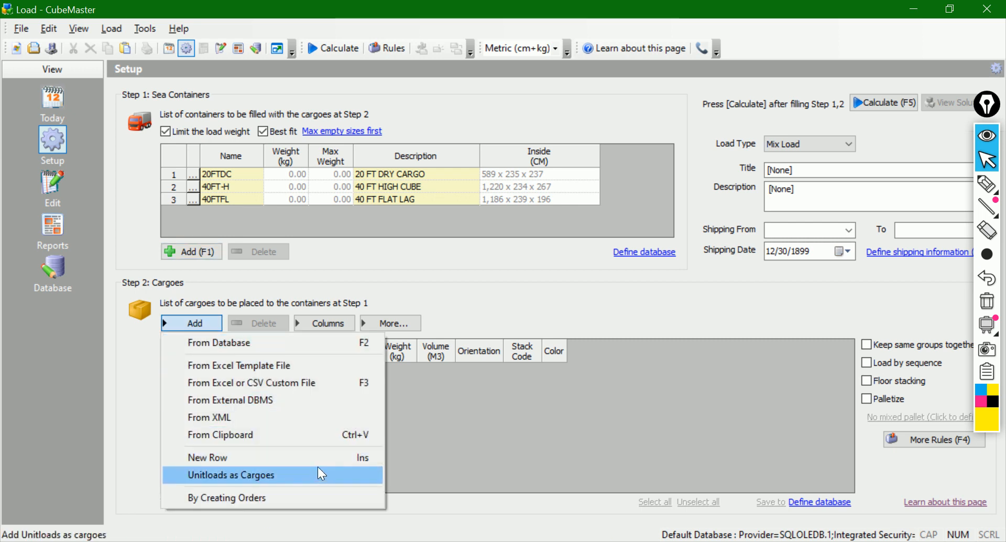
pyautogui.click(318, 363)
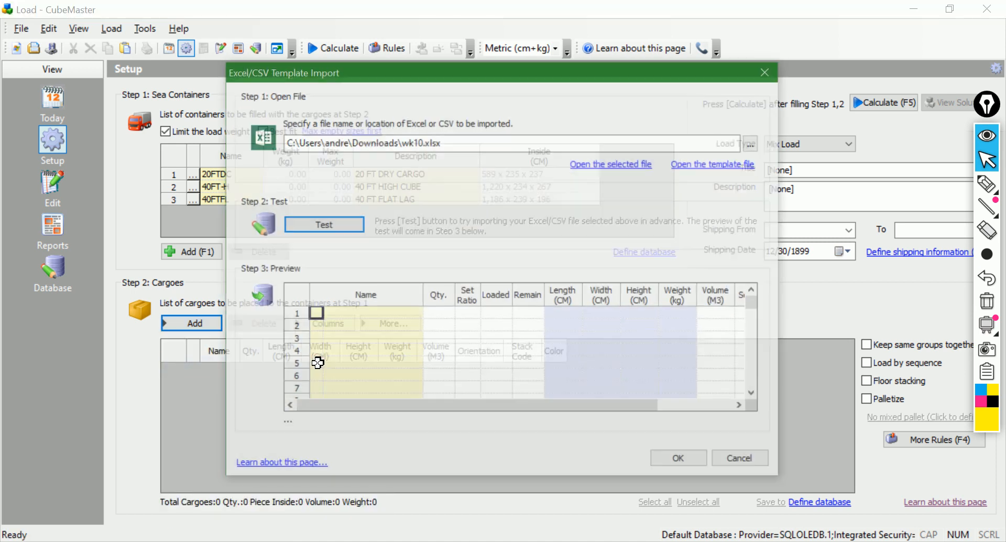
pyautogui.click(468, 141)
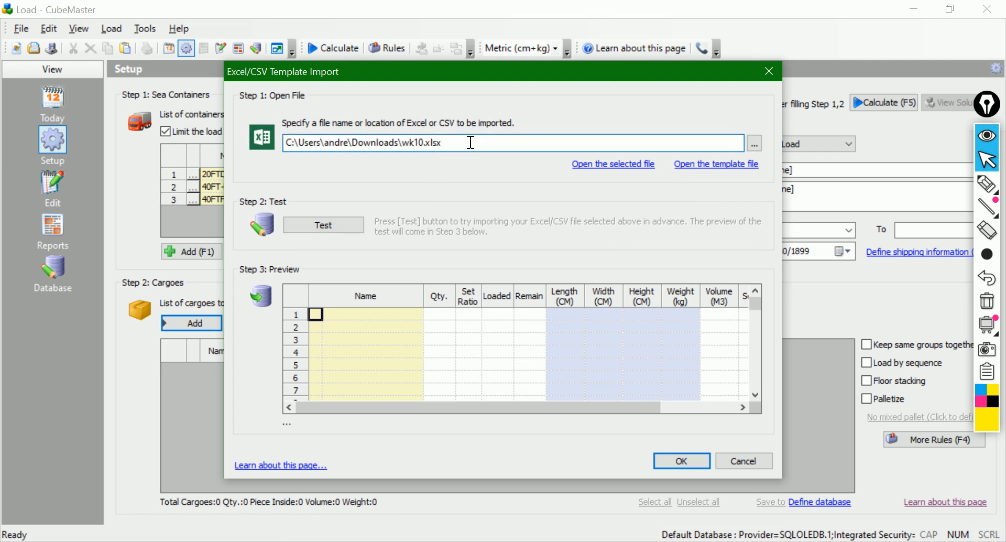
pyautogui.click(338, 226)
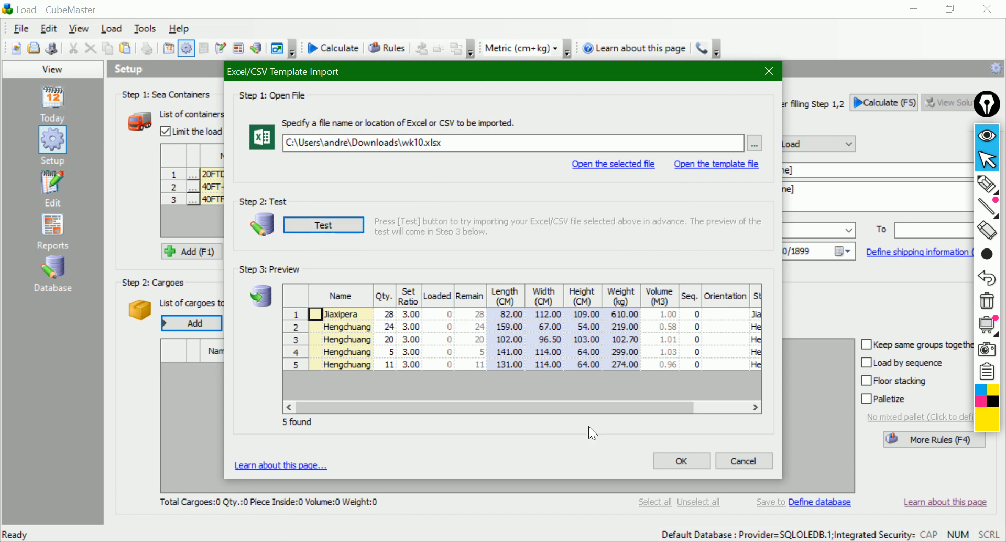
pyautogui.click(680, 461)
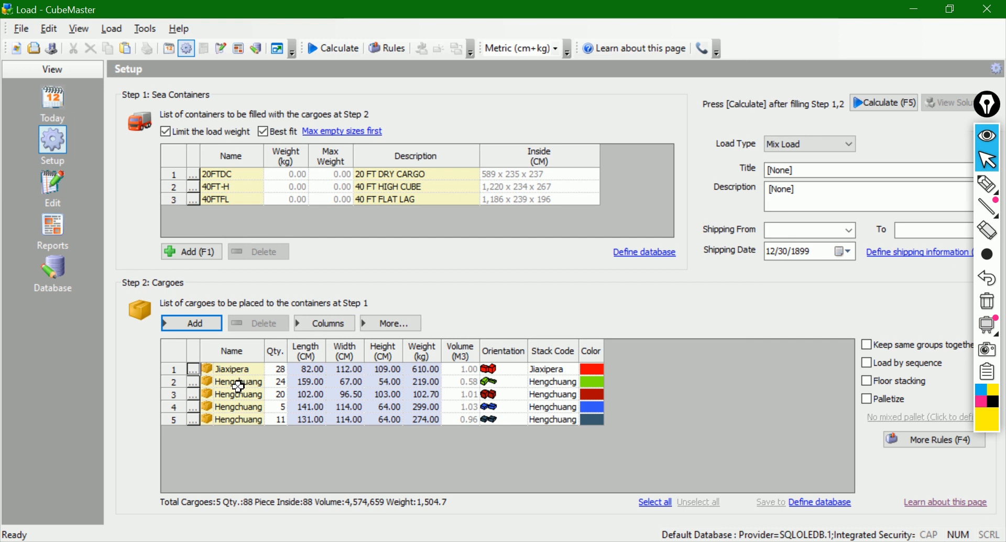
# - Calculate the load solution for the listed containers and cargoes
pyautogui.click(890, 104)
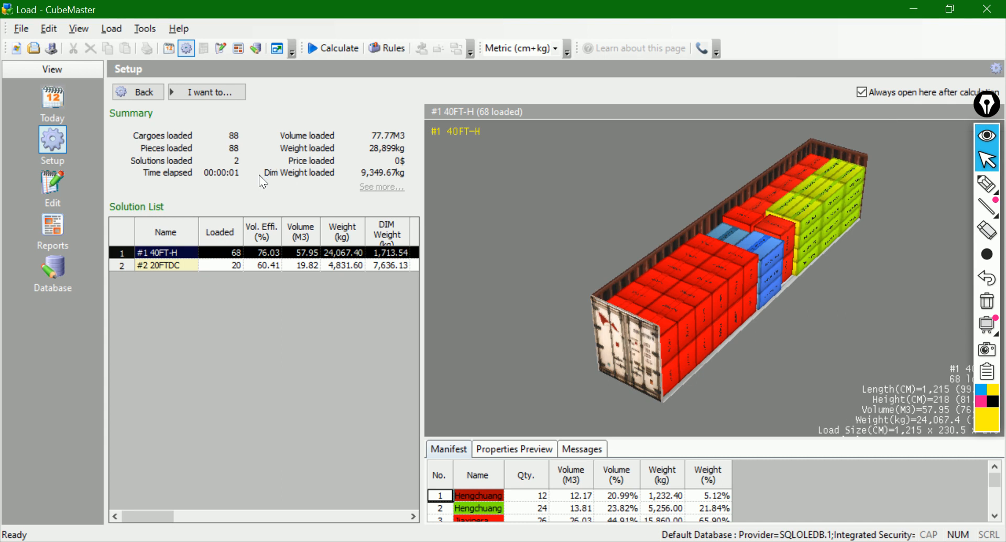
pyautogui.press('super+d')
pyautogui.moveTo(984, 183)
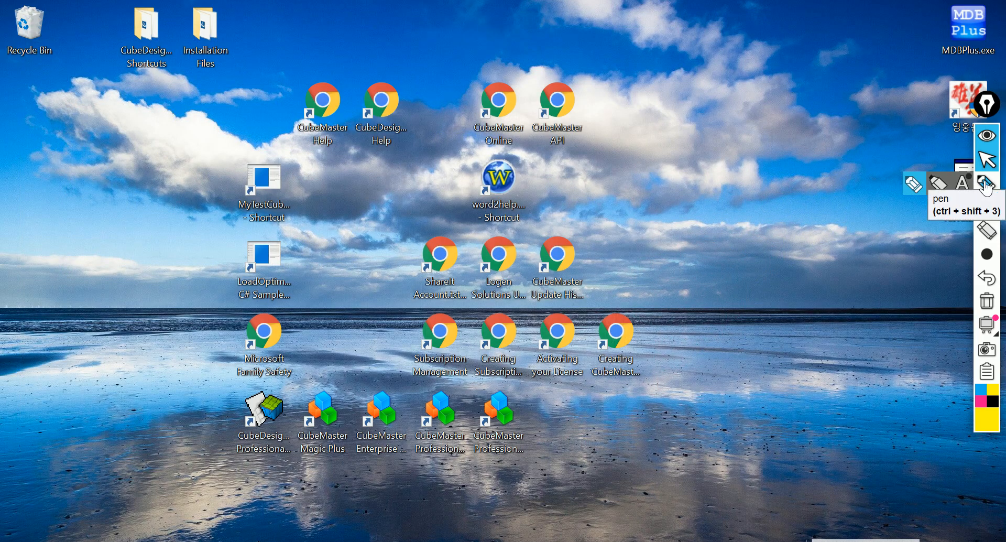
pyautogui.press('super+d')
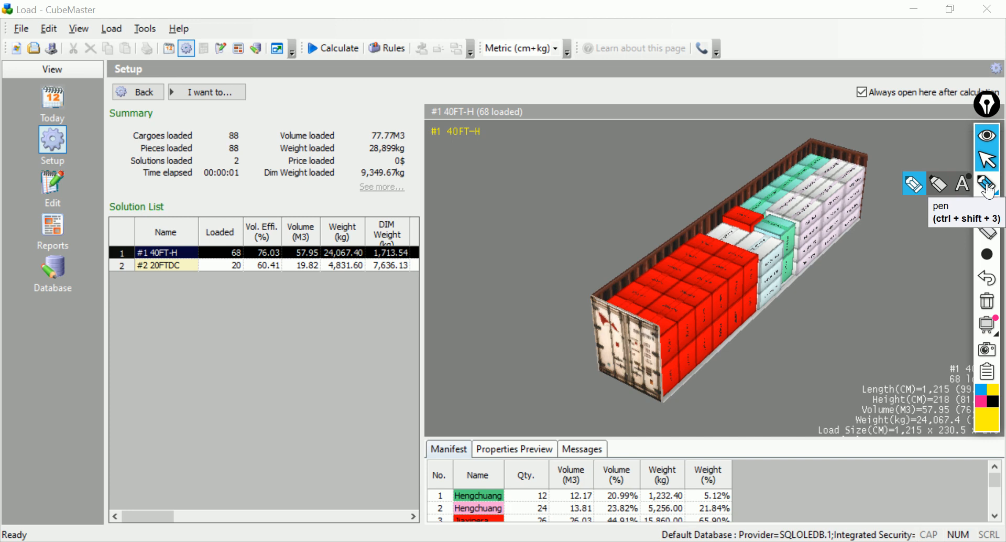
# - Mark the summary figures, solution list, 3D view, Manifest, Properties Preview and Messages with the yellow pen, and erase the markings
pyautogui.click(987, 186)
pyautogui.moveTo(220, 169)
pyautogui.mouseDown()
pyautogui.moveTo(260, 167)
pyautogui.moveTo(260, 153)
pyautogui.moveTo(231, 153)
pyautogui.moveTo(221, 167)
pyautogui.moveTo(258, 156)
pyautogui.moveTo(257, 119)
pyautogui.moveTo(220, 134)
pyautogui.mouseUp()
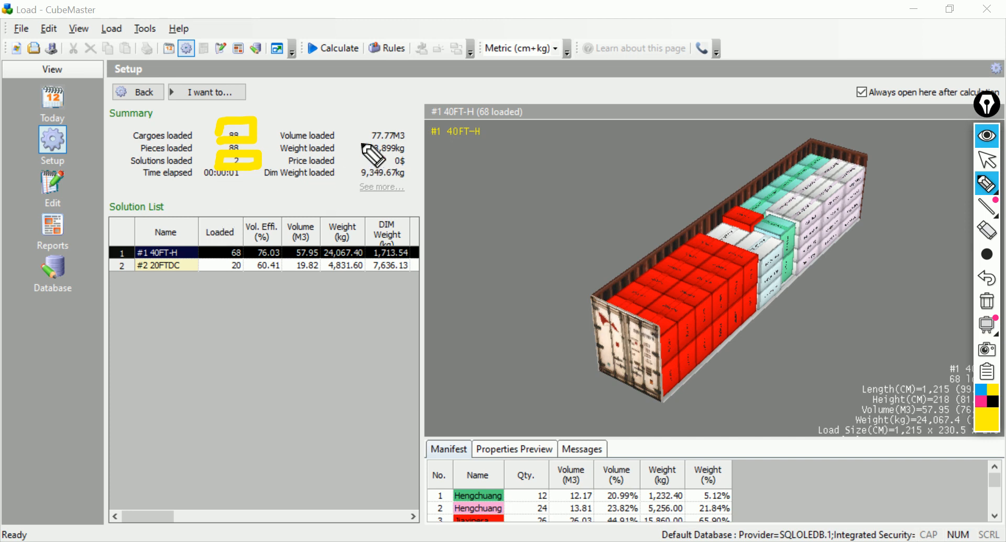
pyautogui.moveTo(354, 139)
pyautogui.mouseDown()
pyautogui.moveTo(364, 138)
pyautogui.moveTo(356, 178)
pyautogui.mouseUp()
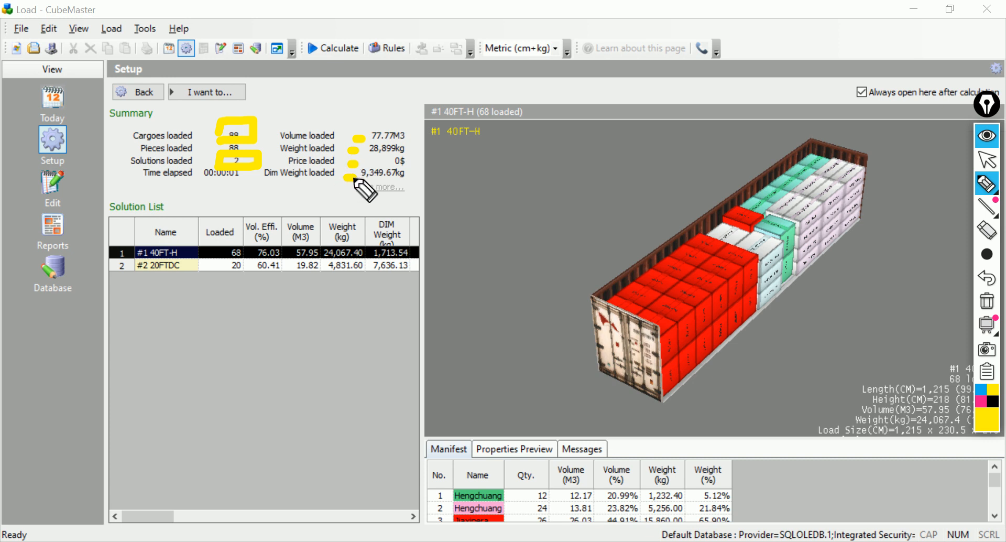
pyautogui.moveTo(125, 226)
pyautogui.mouseDown()
pyautogui.moveTo(113, 270)
pyautogui.moveTo(313, 305)
pyautogui.moveTo(451, 225)
pyautogui.moveTo(231, 202)
pyautogui.moveTo(135, 212)
pyautogui.moveTo(137, 272)
pyautogui.moveTo(122, 267)
pyautogui.mouseUp()
pyautogui.moveTo(457, 210); pyautogui.dragTo(506, 218)
pyautogui.moveTo(486, 187)
pyautogui.mouseDown()
pyautogui.moveTo(517, 225)
pyautogui.moveTo(482, 244)
pyautogui.mouseUp()
pyautogui.moveTo(424, 382)
pyautogui.mouseDown()
pyautogui.moveTo(448, 442)
pyautogui.moveTo(468, 403)
pyautogui.moveTo(527, 449)
pyautogui.moveTo(547, 412)
pyautogui.mouseUp()
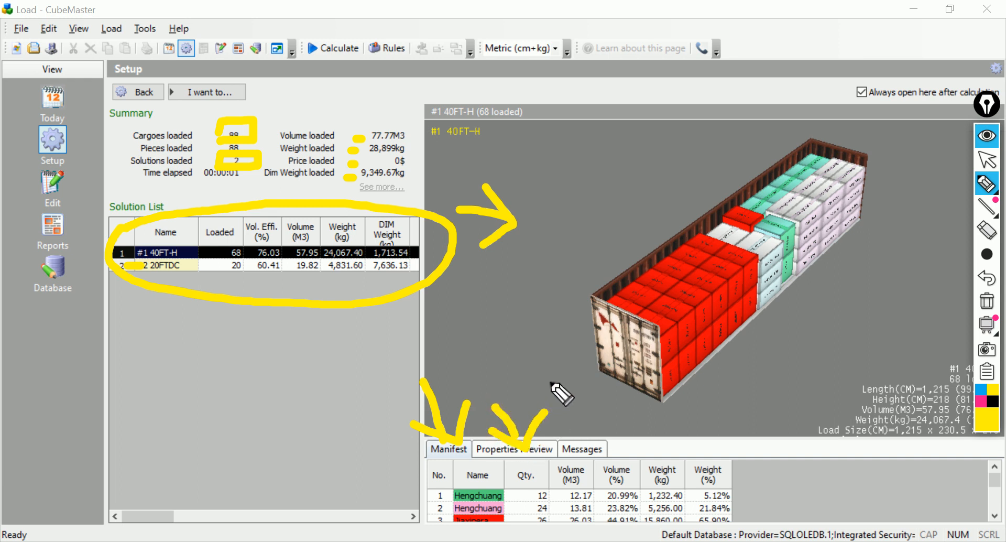
pyautogui.moveTo(577, 414)
pyautogui.mouseDown()
pyautogui.moveTo(576, 438)
pyautogui.moveTo(595, 424)
pyautogui.mouseUp()
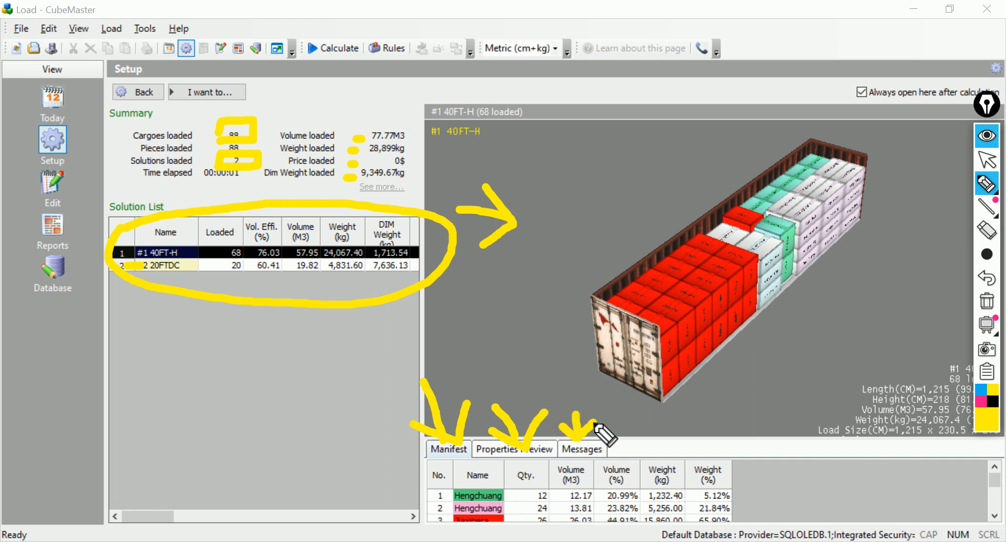
pyautogui.click(987, 301)
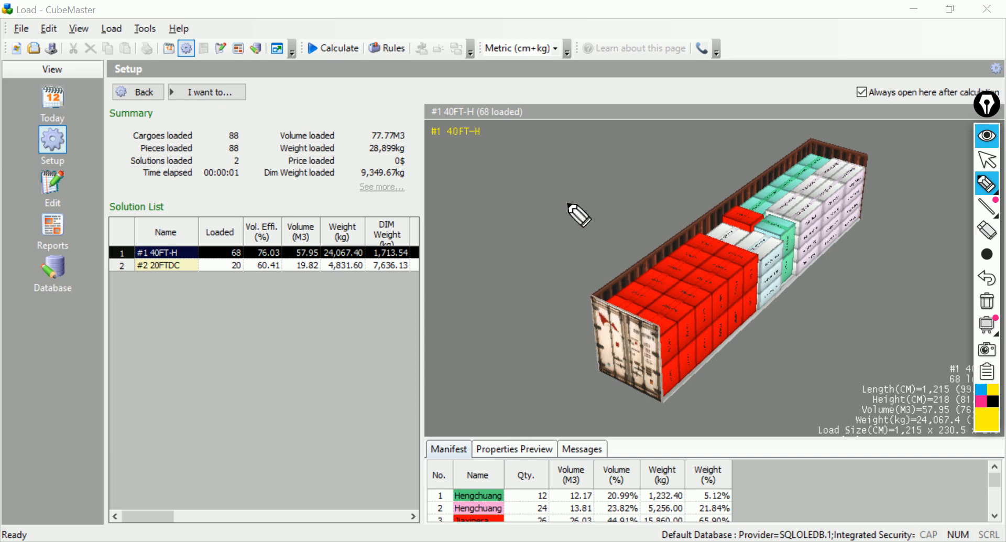
# - Underline the 40FT-H label and circle the rear cargo block in the 3D view with the pen, and erase both markings
pyautogui.moveTo(442, 148); pyautogui.dragTo(494, 147)
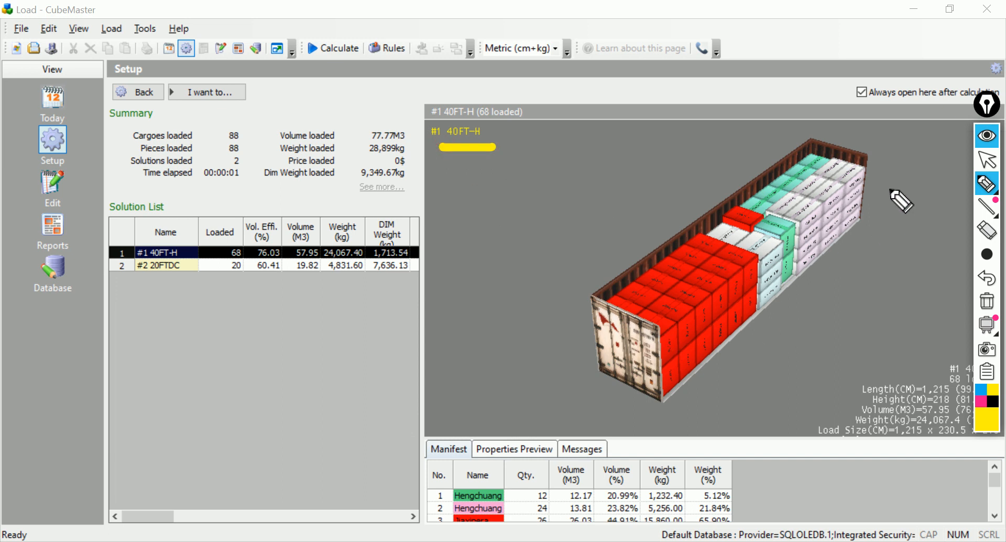
pyautogui.moveTo(879, 214)
pyautogui.mouseDown()
pyautogui.moveTo(845, 272)
pyautogui.moveTo(769, 236)
pyautogui.moveTo(836, 193)
pyautogui.moveTo(871, 263)
pyautogui.moveTo(845, 269)
pyautogui.mouseUp()
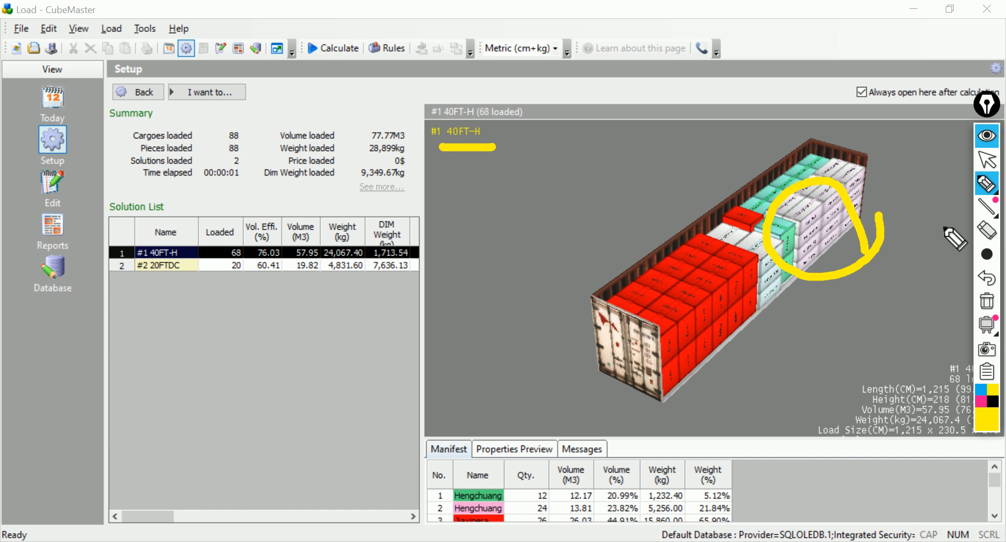
pyautogui.click(988, 301)
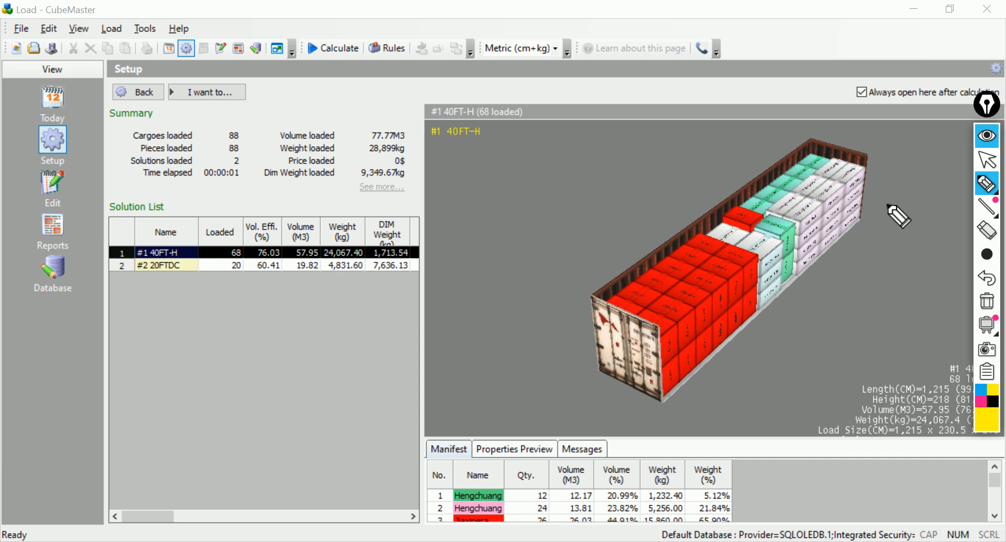
pyautogui.click(988, 160)
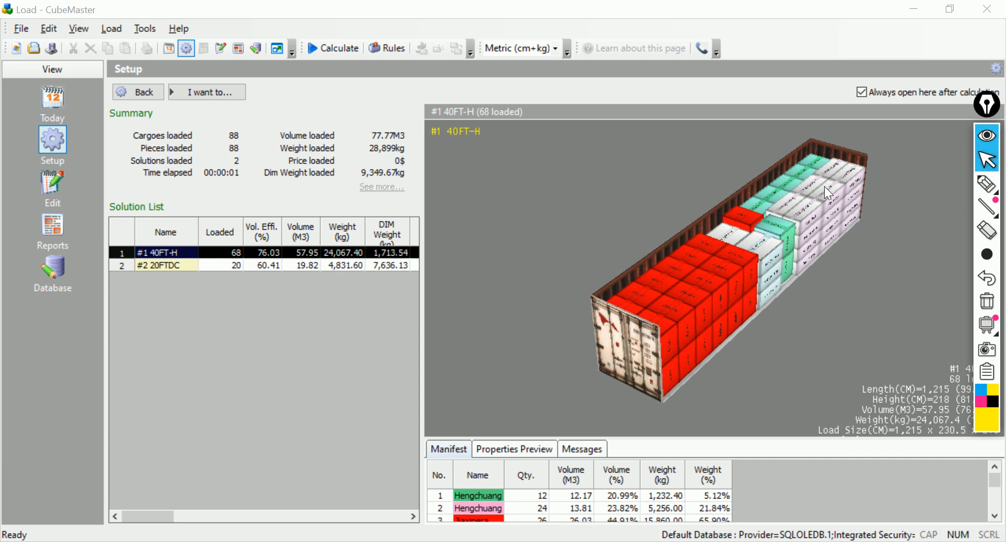
# - Inspect the cargo in the 40FT-H 3D view, hiding its blocks one by one from the door inwards, and restore the full load
pyautogui.moveTo(825, 188)
pyautogui.moveTo(708, 258)
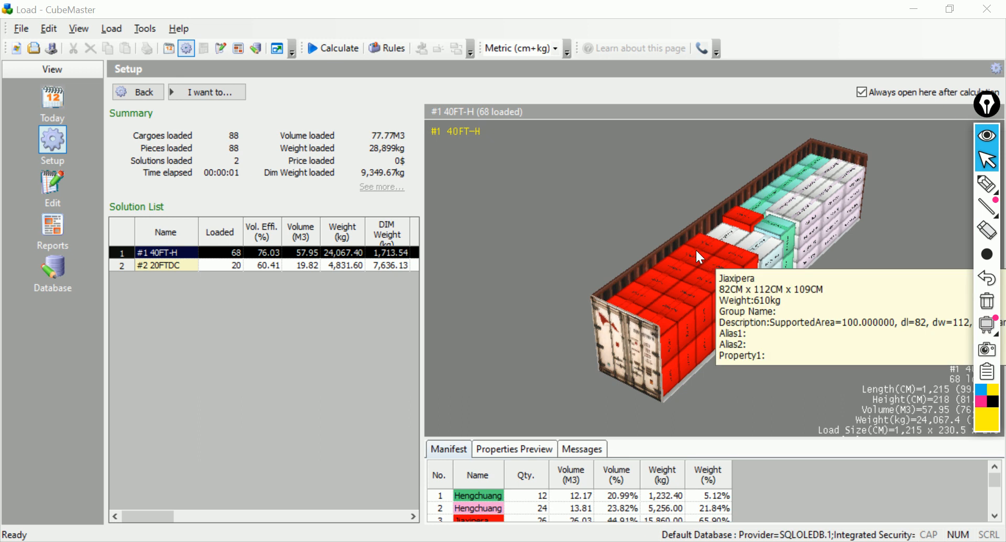
pyautogui.click(729, 273)
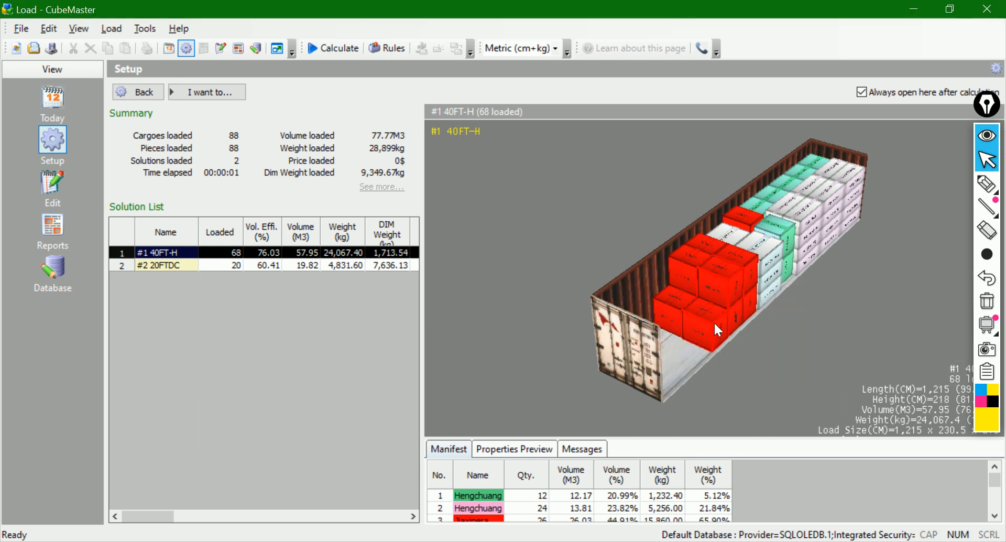
pyautogui.moveTo(717, 331)
pyautogui.click(769, 251)
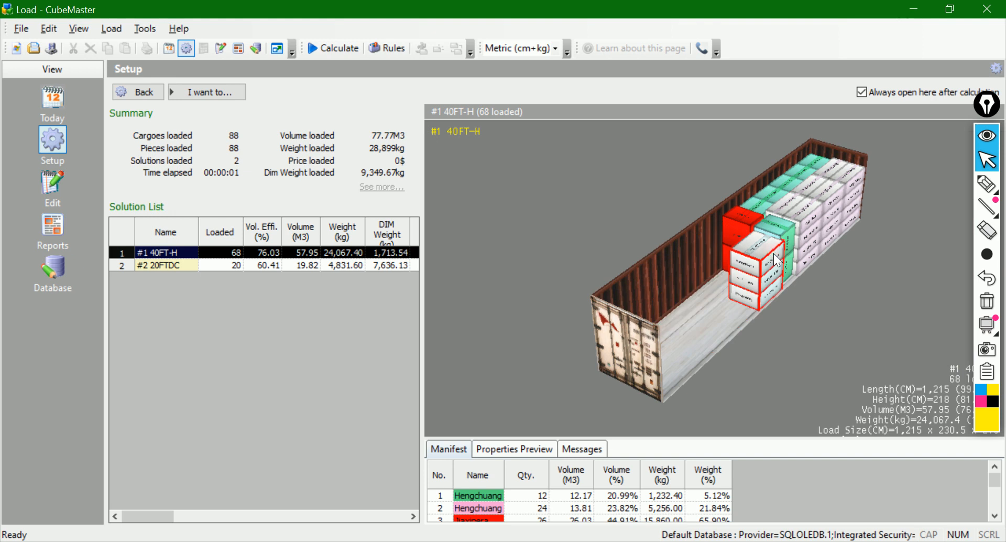
pyautogui.click(770, 229)
pyautogui.click(792, 219)
pyautogui.click(814, 209)
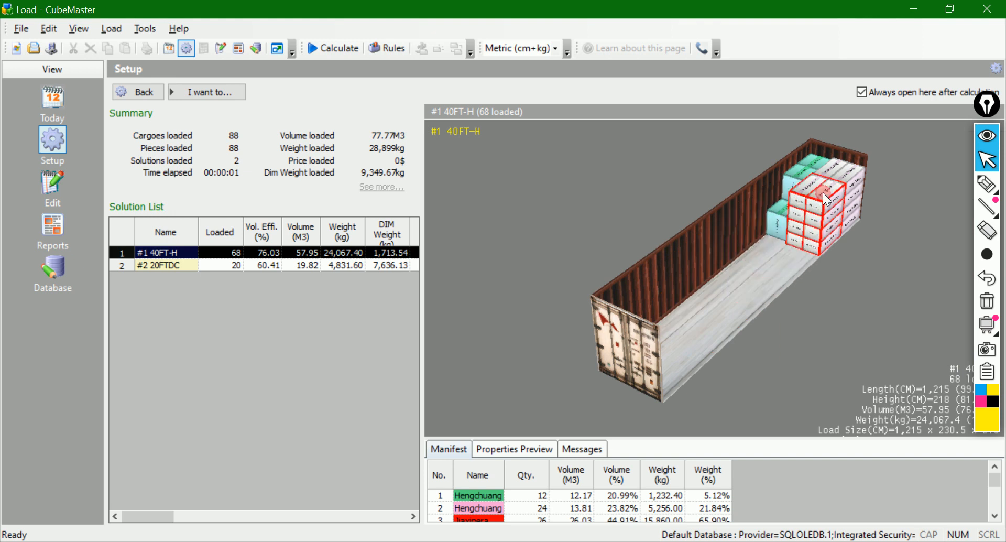
pyautogui.click(806, 163)
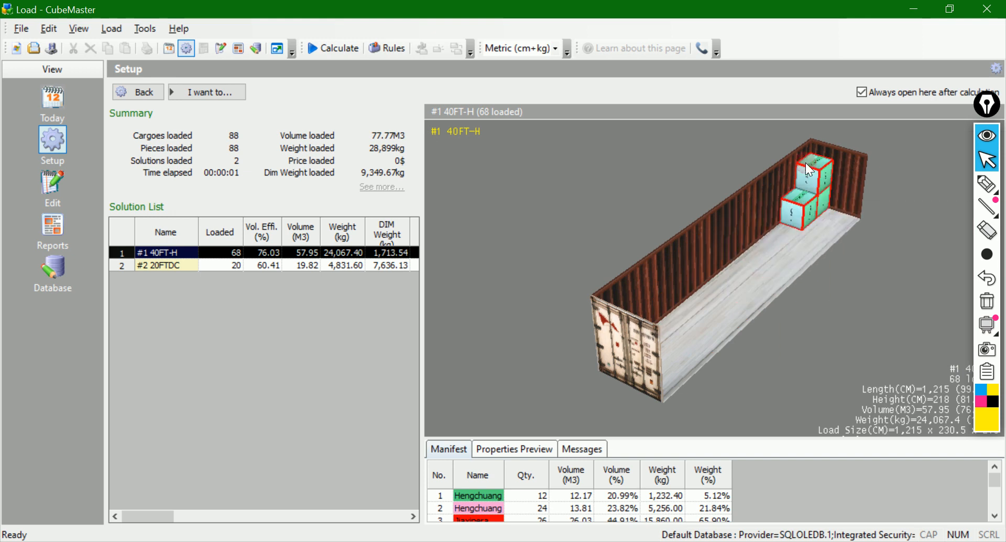
pyautogui.click(765, 326)
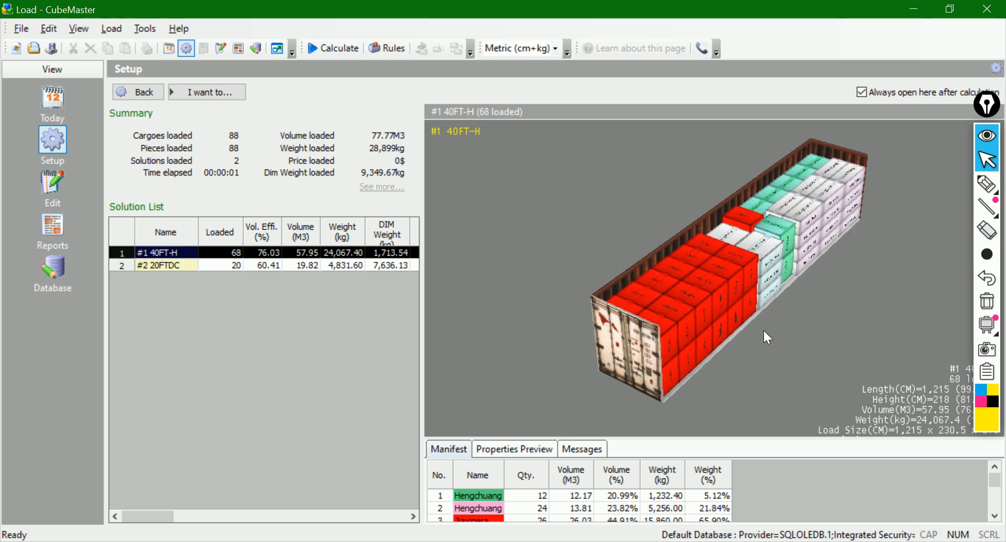
# - Hide the container walls in the 40FT-H 3D view and show them again
pyautogui.rightClick(466, 190)
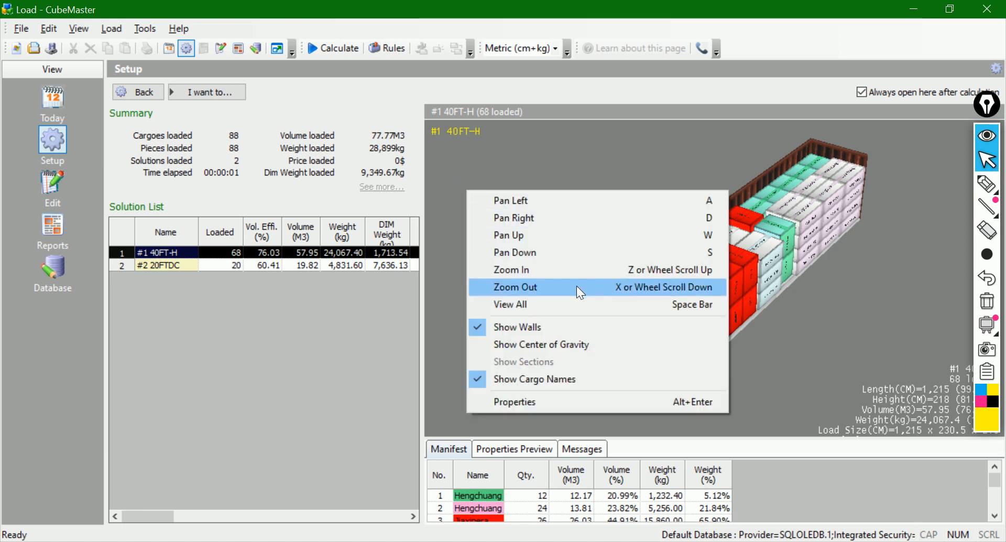
pyautogui.click(591, 326)
pyautogui.rightClick(532, 224)
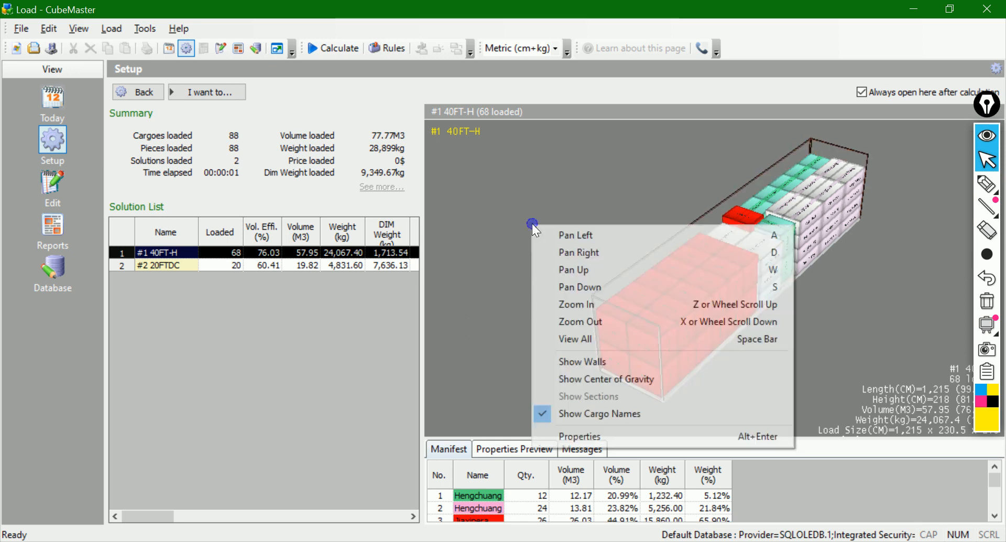
pyautogui.click(577, 361)
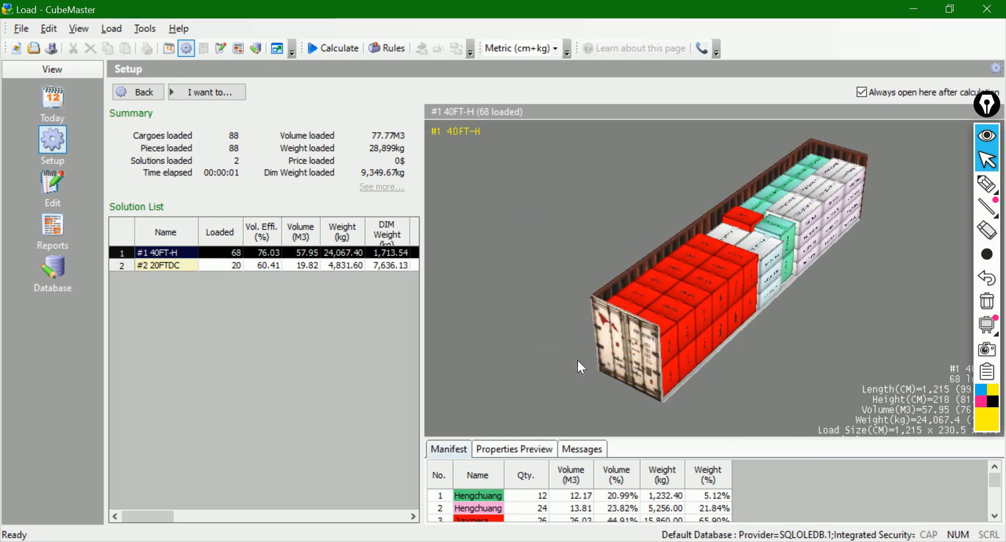
# - Show the center of gravity in the 40FT-H 3D view and hide it again
pyautogui.rightClick(533, 257)
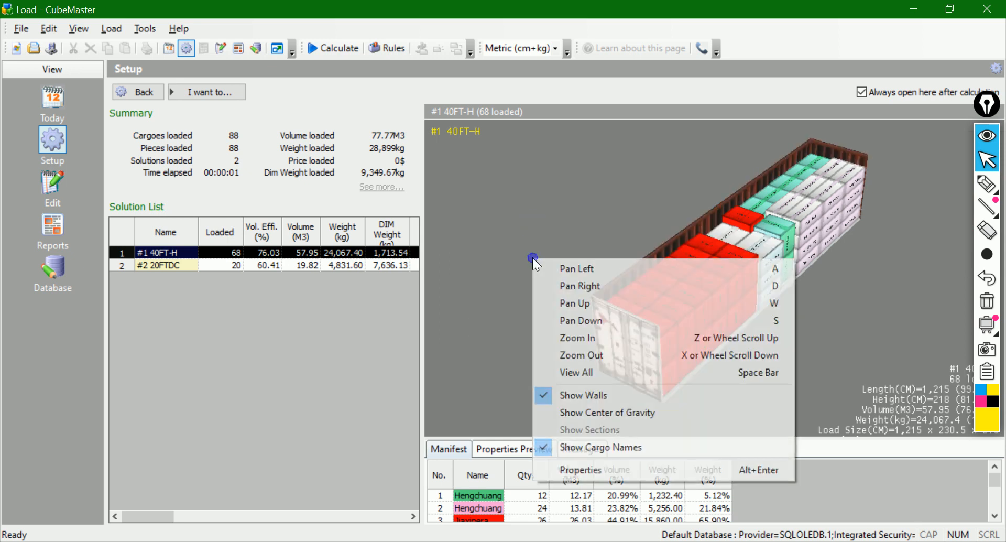
pyautogui.click(596, 415)
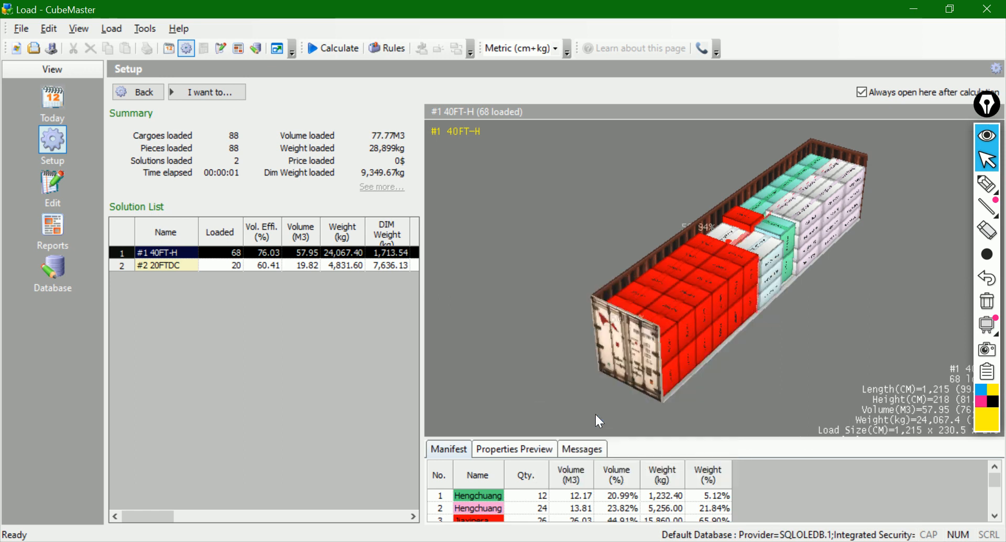
pyautogui.rightClick(563, 302)
pyautogui.click(619, 453)
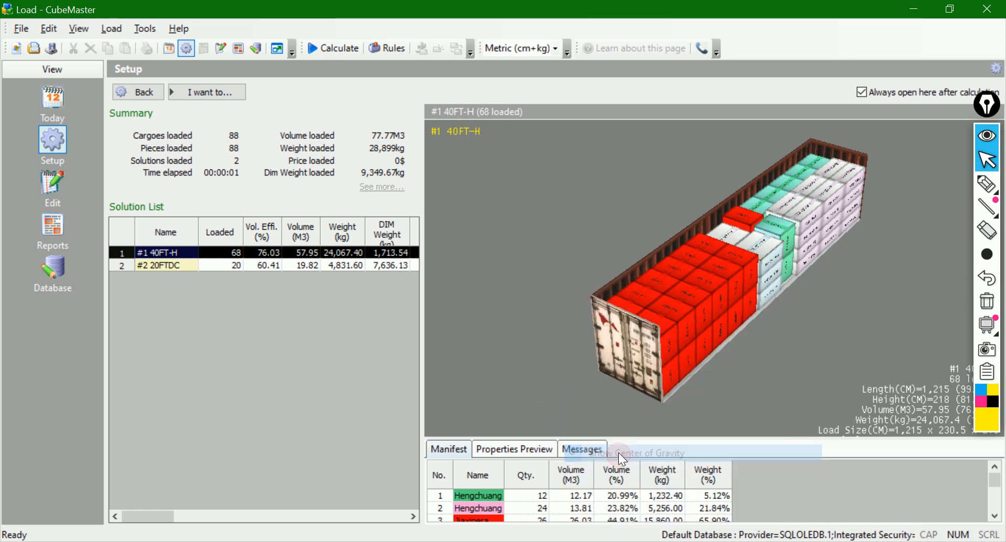
# - Hide the cargo names on the boxes in the 40FT-H 3D view and show them again
pyautogui.rightClick(526, 241)
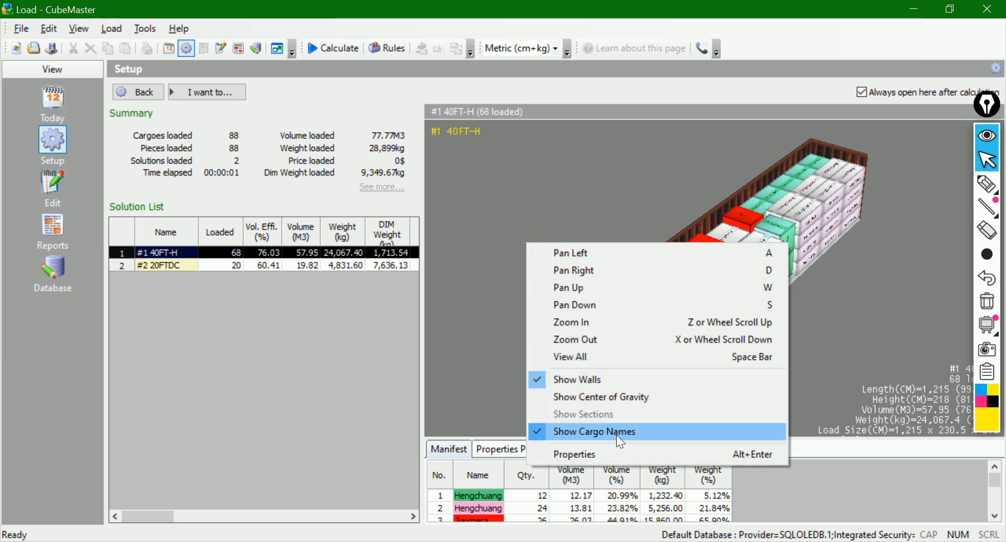
pyautogui.click(590, 431)
pyautogui.rightClick(536, 281)
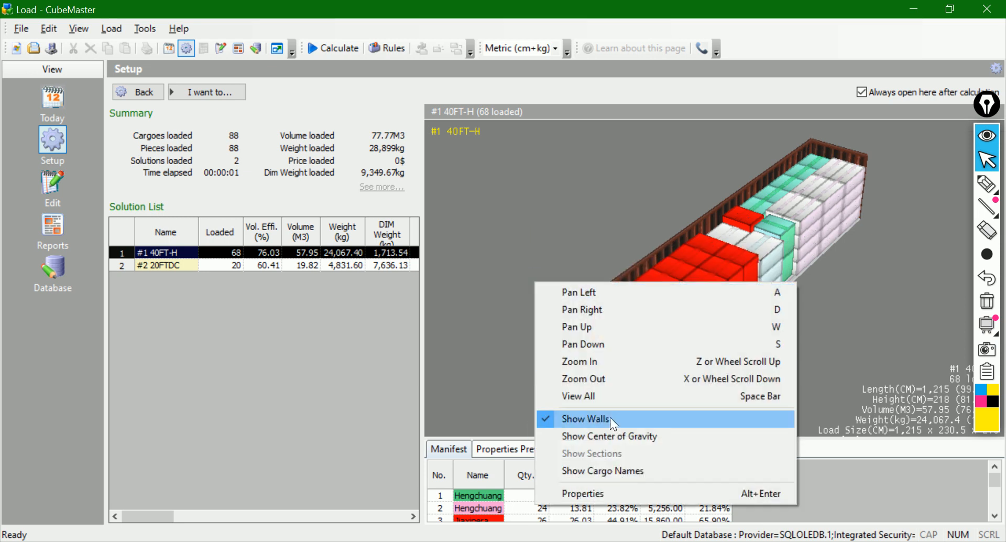
pyautogui.click(628, 469)
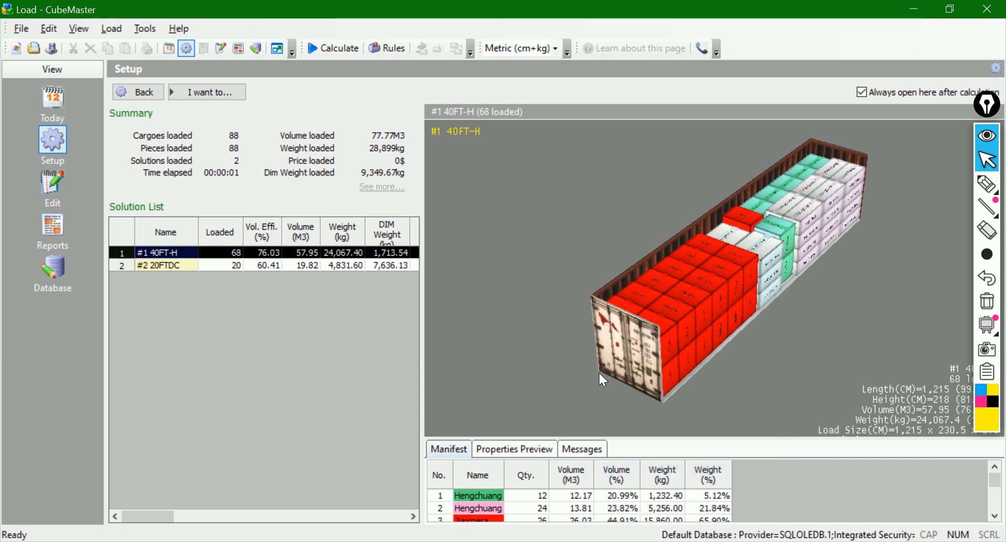
# - Display the #2 20FTDC solution and show its center of gravity in the 3D view
pyautogui.click(382, 265)
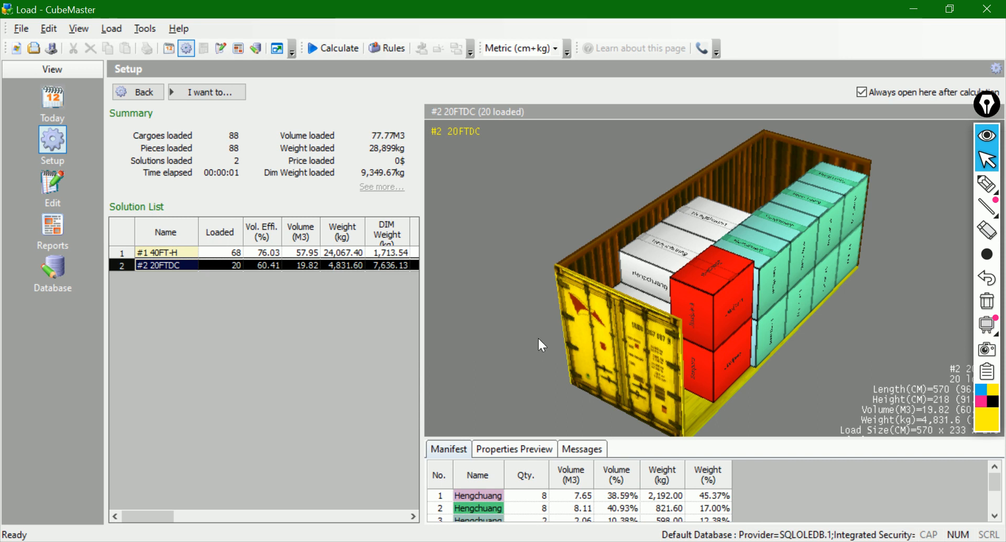
pyautogui.rightClick(506, 187)
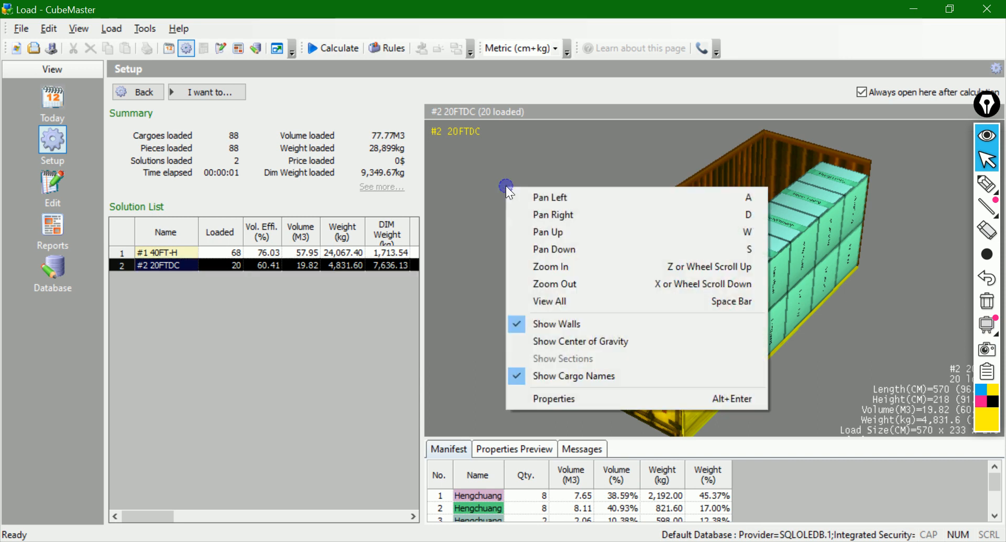
pyautogui.click(598, 342)
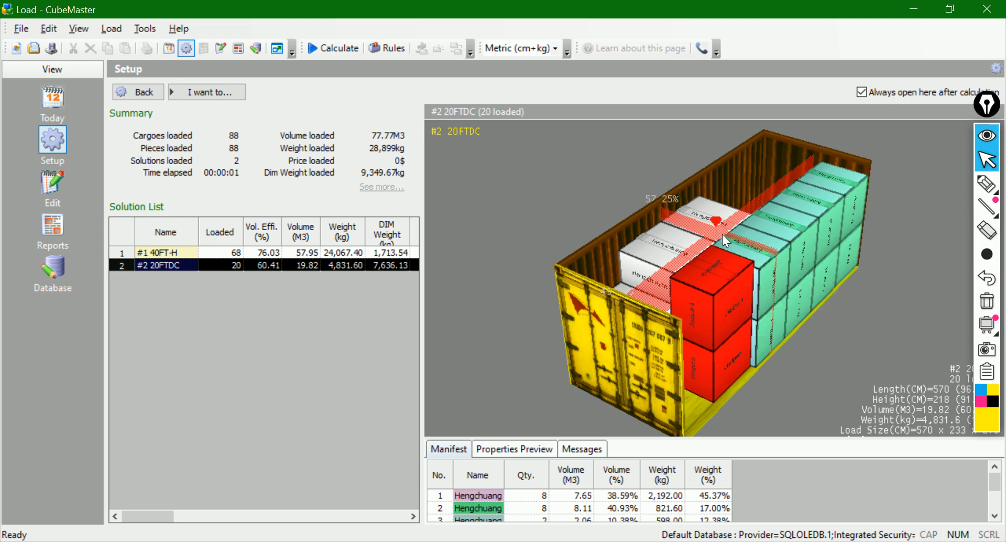
pyautogui.moveTo(723, 239)
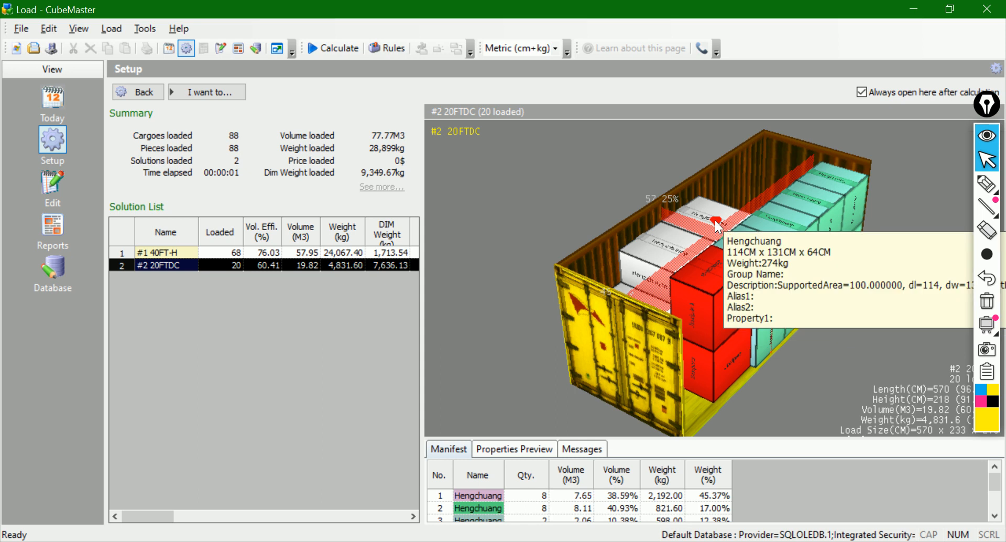
# - Open the Edit view of the load and underline the Show Walls, Show Center of Gravity and Navigation Mode options with the yellow pen
pyautogui.click(48, 187)
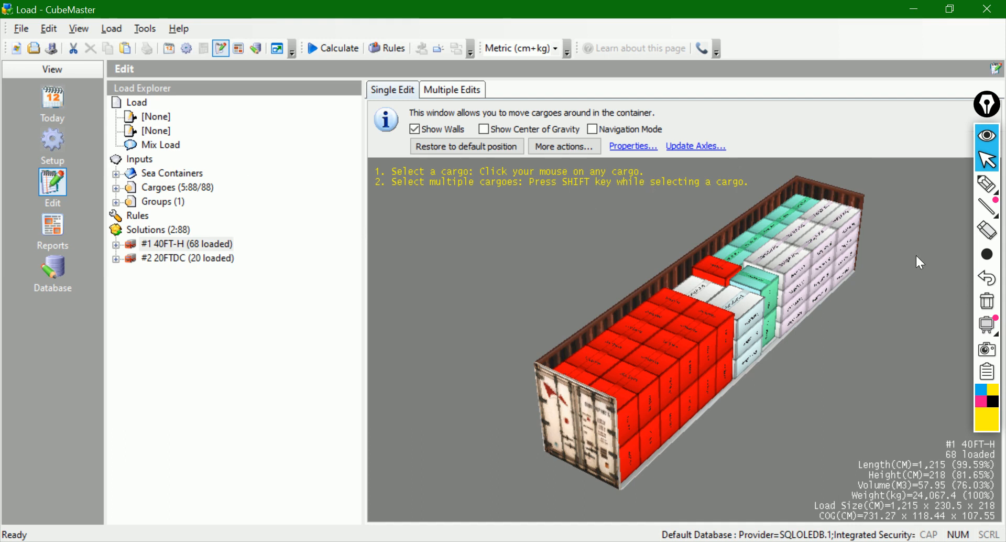
pyautogui.click(986, 185)
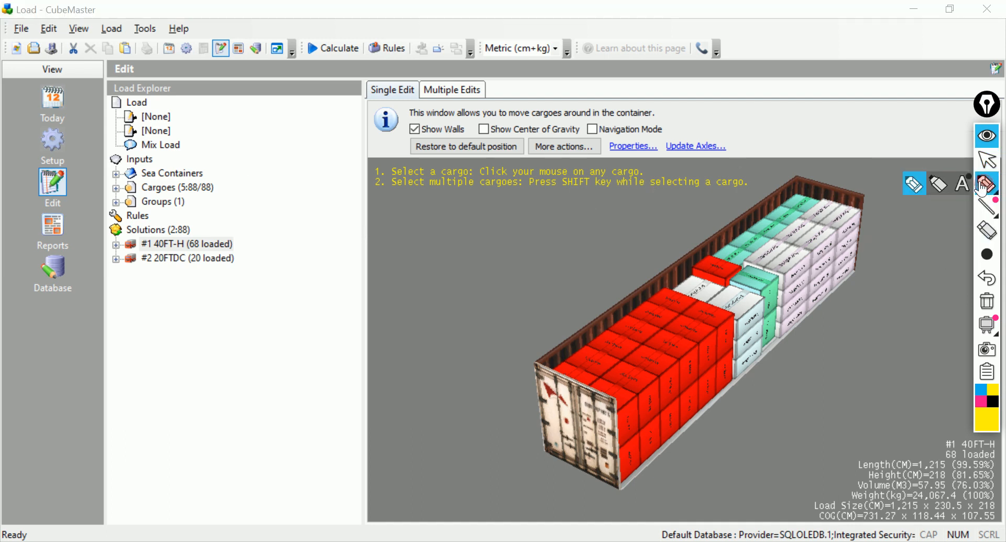
pyautogui.moveTo(408, 137); pyautogui.dragTo(674, 138)
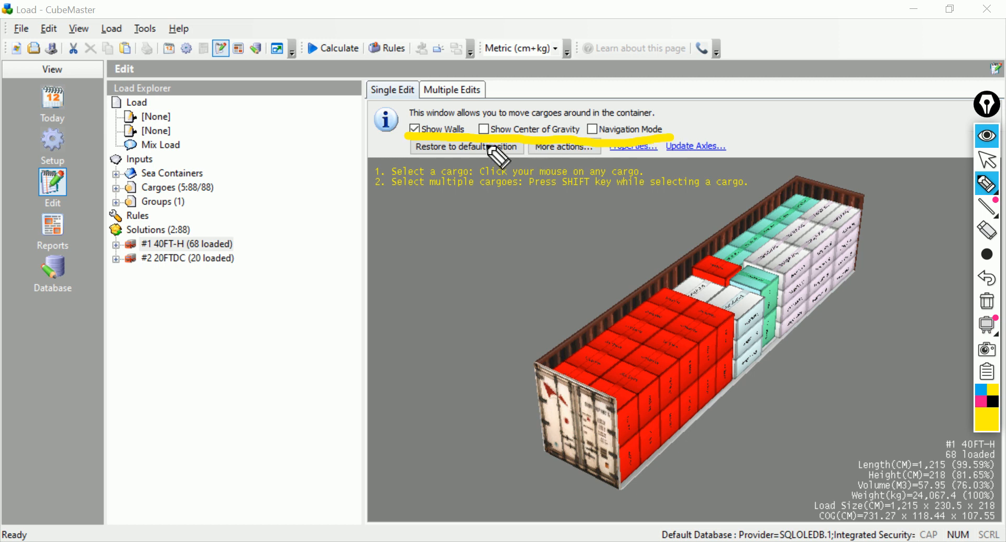
pyautogui.click(987, 160)
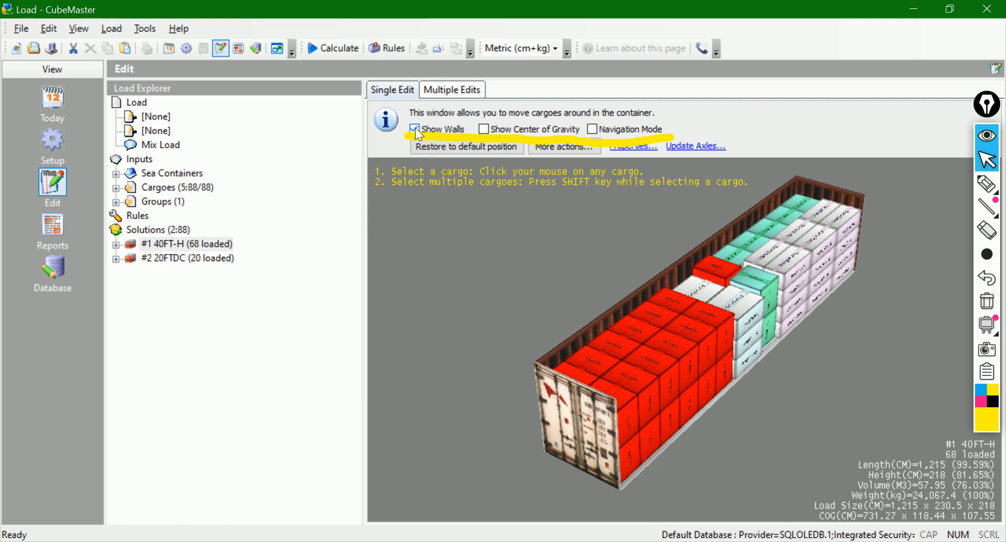
# - Hide and reshow the container walls in the Edit view, and turn on the center of gravity display
pyautogui.click(415, 129)
pyautogui.click(415, 129)
pyautogui.click(510, 131)
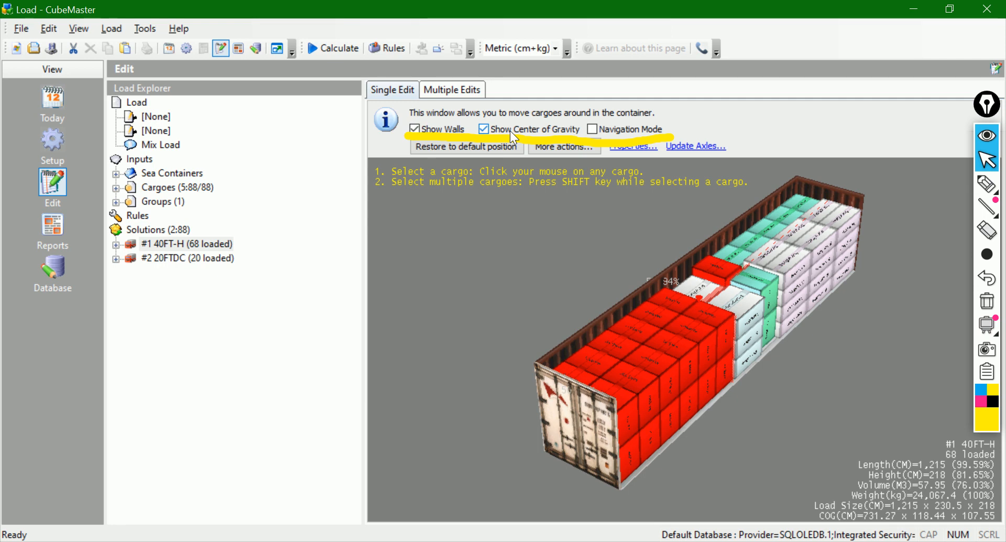
pyautogui.click(519, 133)
pyautogui.click(519, 133)
pyautogui.click(524, 130)
pyautogui.click(524, 130)
# - Turn on Navigation Mode, then rotate the 40FT-H container to a lower side view and zoom in and out
pyautogui.click(614, 131)
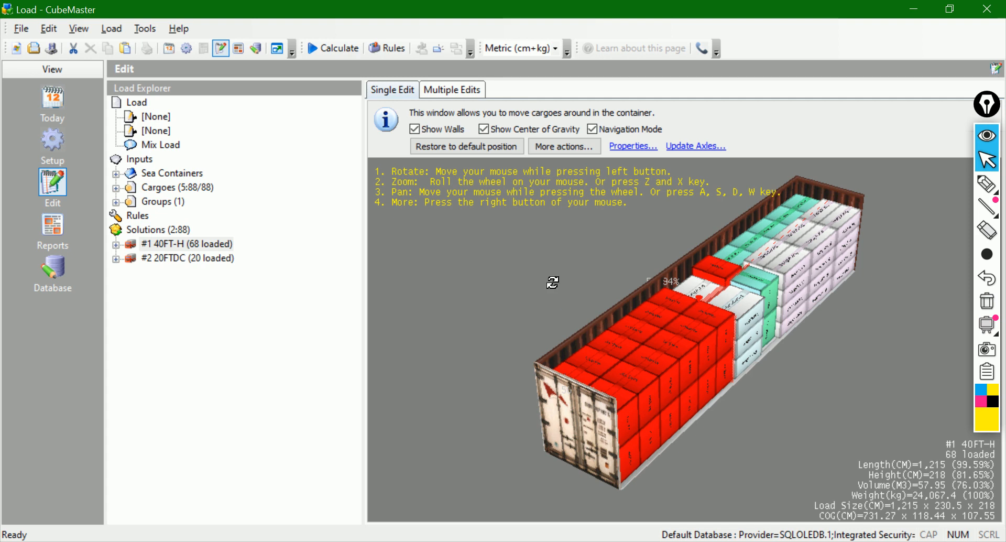
pyautogui.moveTo(641, 382); pyautogui.dragTo(606, 388)
pyautogui.moveTo(478, 339); pyautogui.dragTo(831, 400)
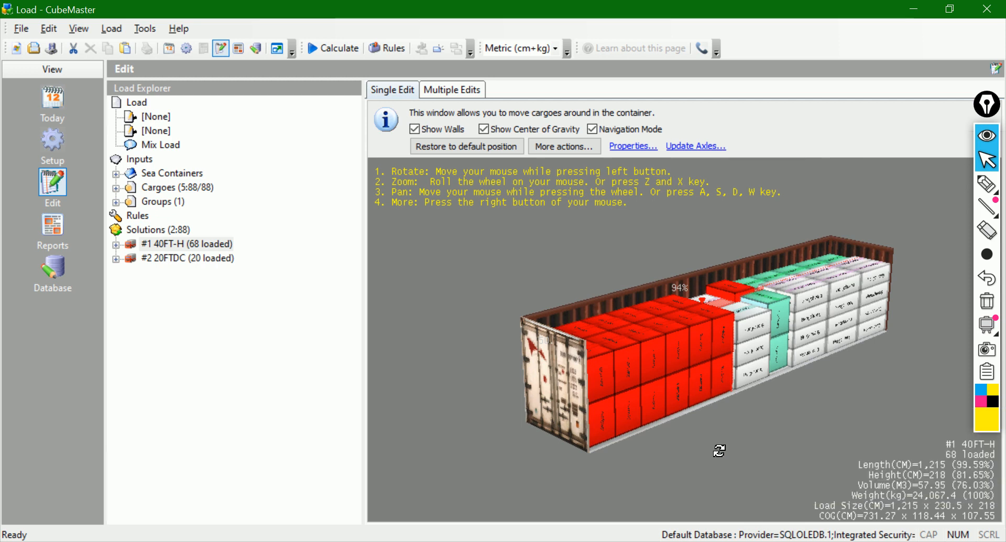
pyautogui.scroll(6, 719, 451)
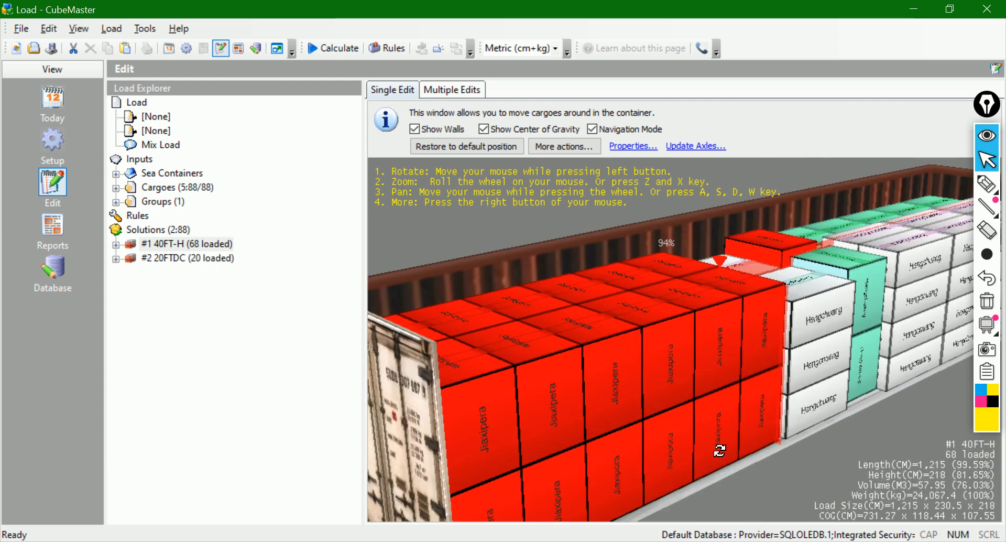
pyautogui.scroll(-6, 718, 441)
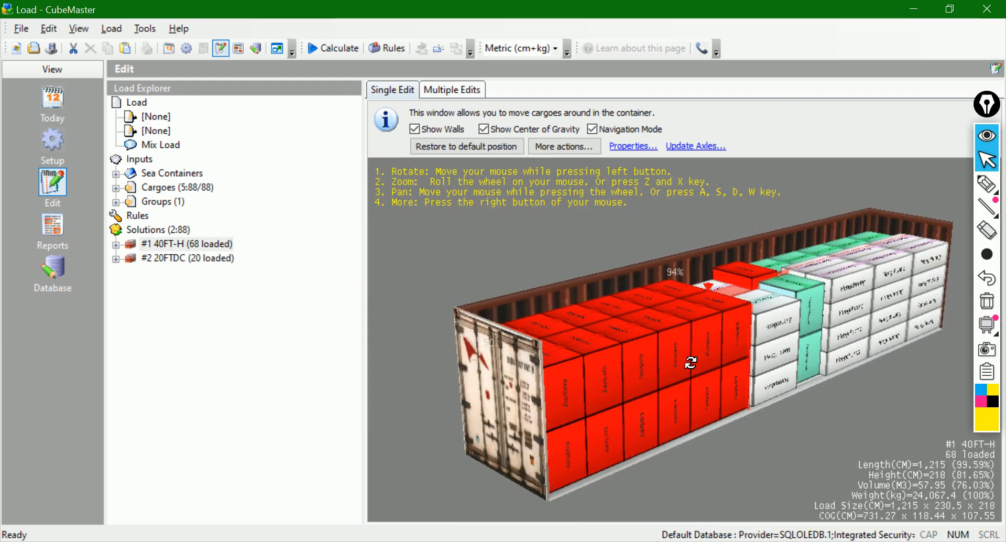
pyautogui.scroll(-5, 692, 353)
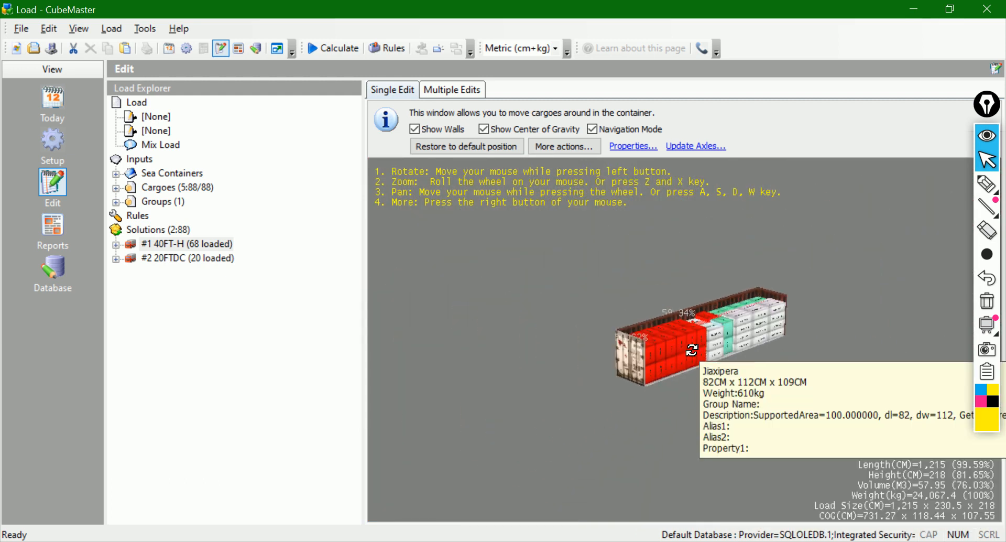
pyautogui.scroll(5, 692, 349)
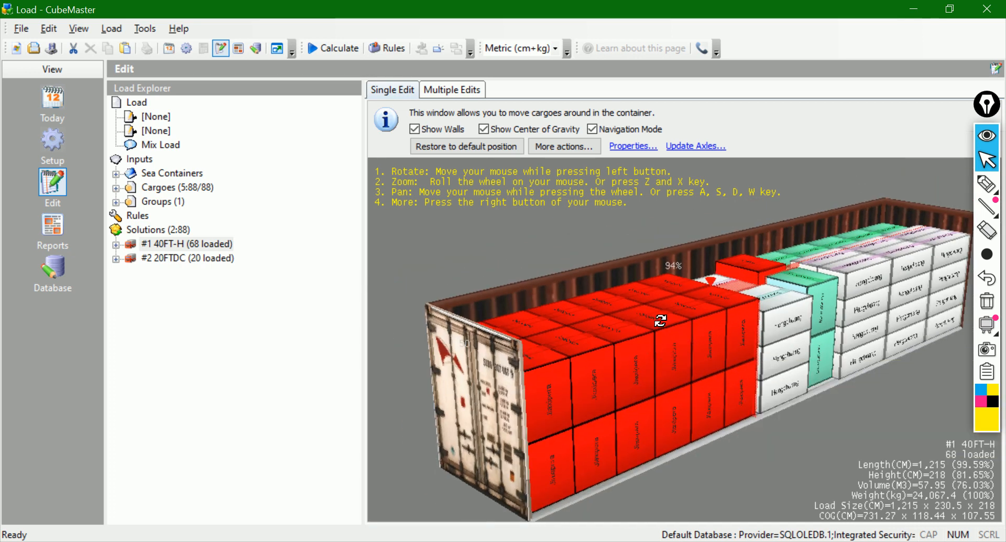
# - Examine the red Jiaxipera boxes near the container door up close, and restore the 3D view to its default position
pyautogui.moveTo(660, 321)
pyautogui.scroll(1, 682, 369)
pyautogui.moveTo(683, 369); pyautogui.dragTo(715, 333)
pyautogui.scroll(2, 715, 332)
pyautogui.scroll(-2, 718, 333)
pyautogui.scroll(3, 719, 332)
pyautogui.scroll(-2, 718, 332)
pyautogui.scroll(2, 711, 362)
pyautogui.scroll(-2, 710, 366)
pyautogui.moveTo(707, 381)
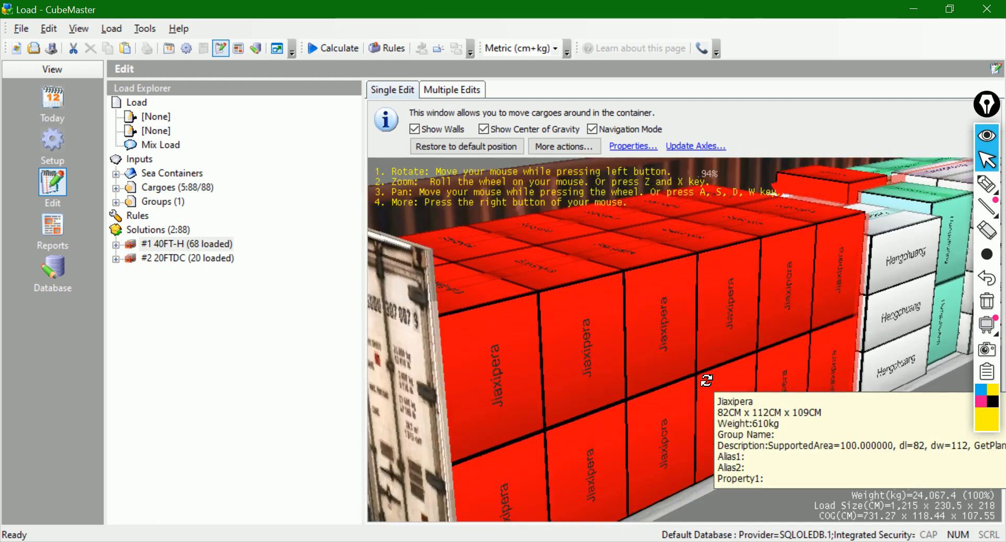
pyautogui.scroll(2, 705, 378)
pyautogui.moveTo(546, 362); pyautogui.dragTo(566, 377, button='middle')
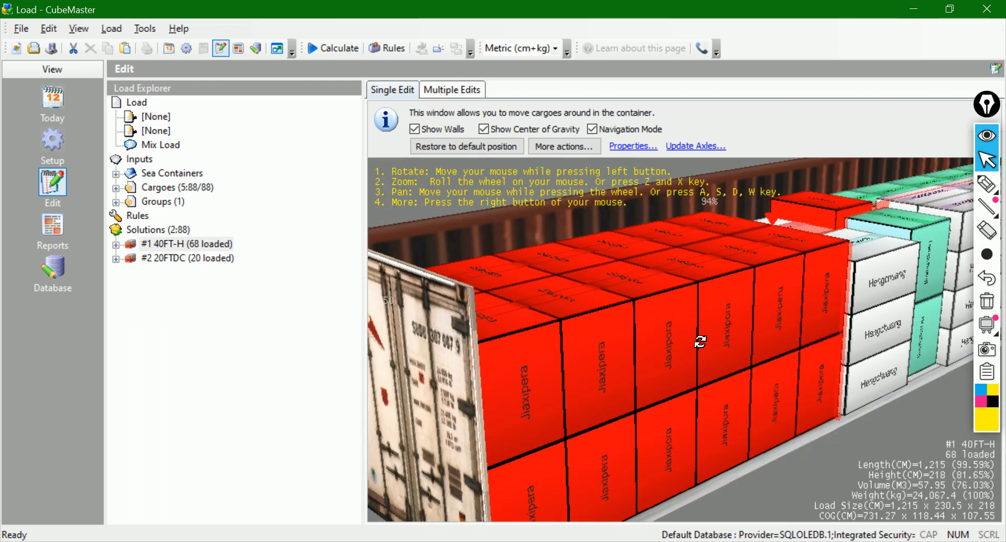
pyautogui.moveTo(701, 341)
pyautogui.click(489, 148)
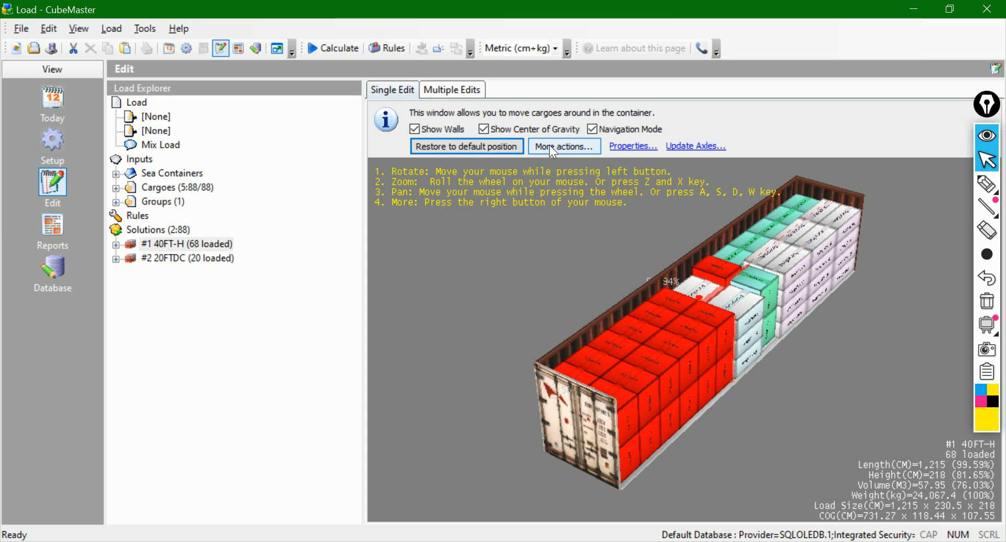
# - Review the additional view and load editing commands for the container, and turn off Navigation Mode
pyautogui.rightClick(528, 259)
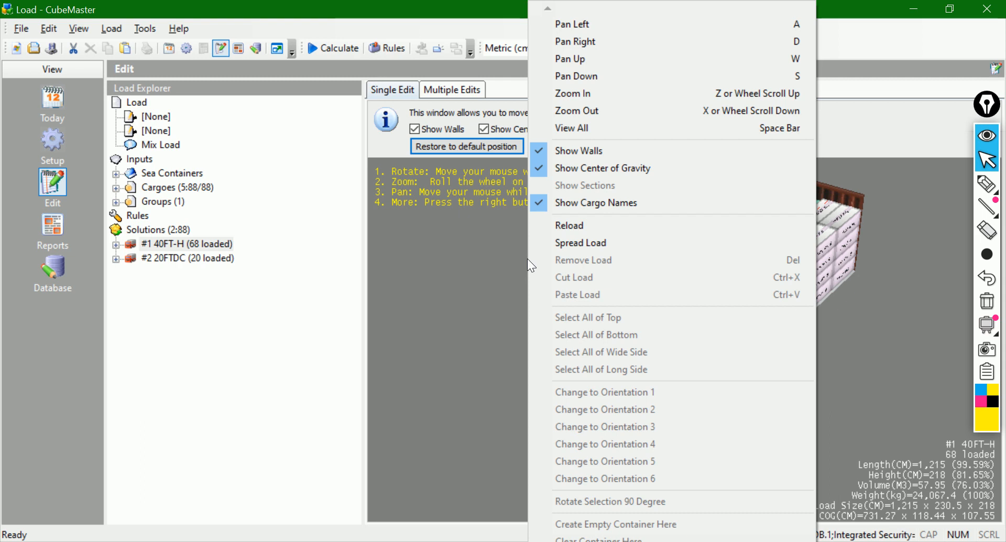
pyautogui.click(473, 296)
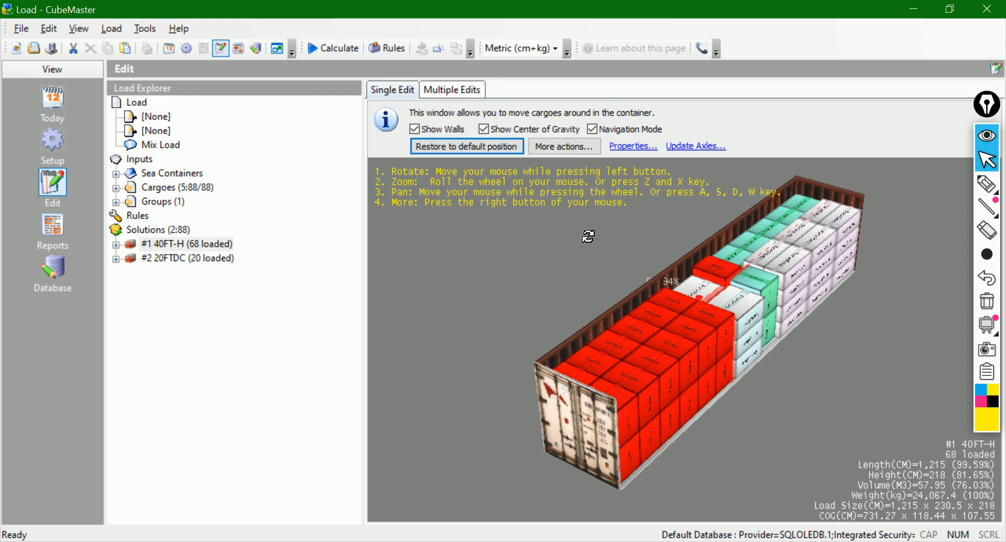
pyautogui.click(625, 132)
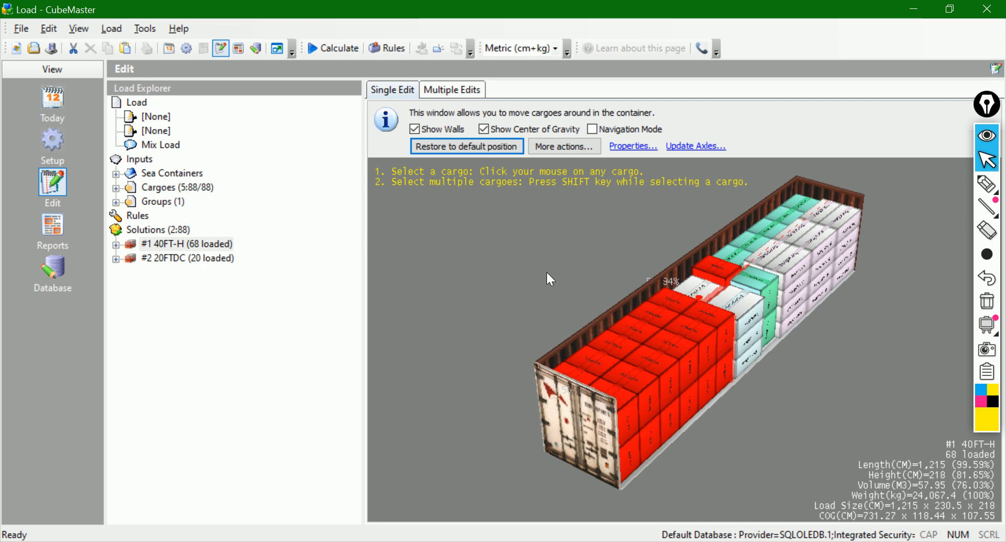
pyautogui.click(752, 315)
pyautogui.click(753, 333)
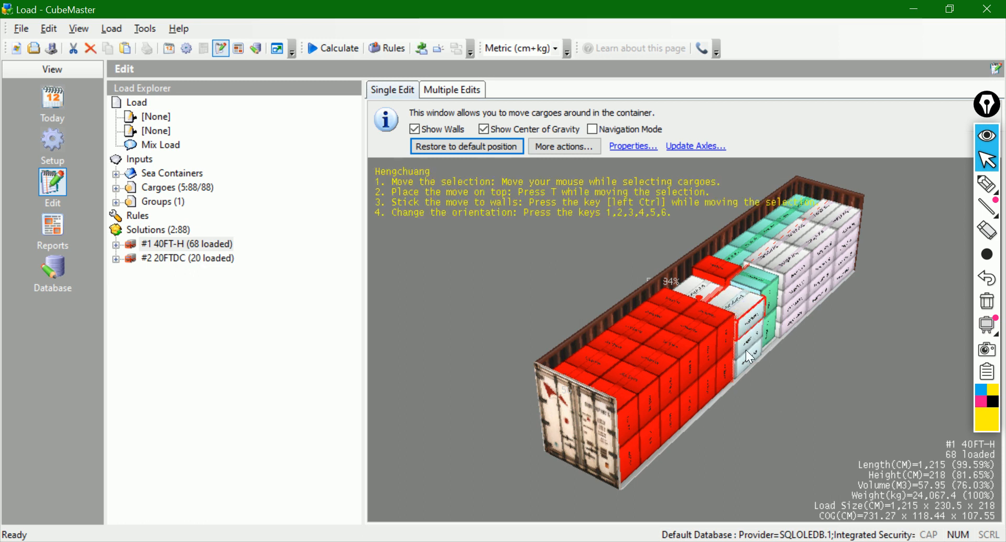
pyautogui.click(743, 317)
pyautogui.click(761, 328)
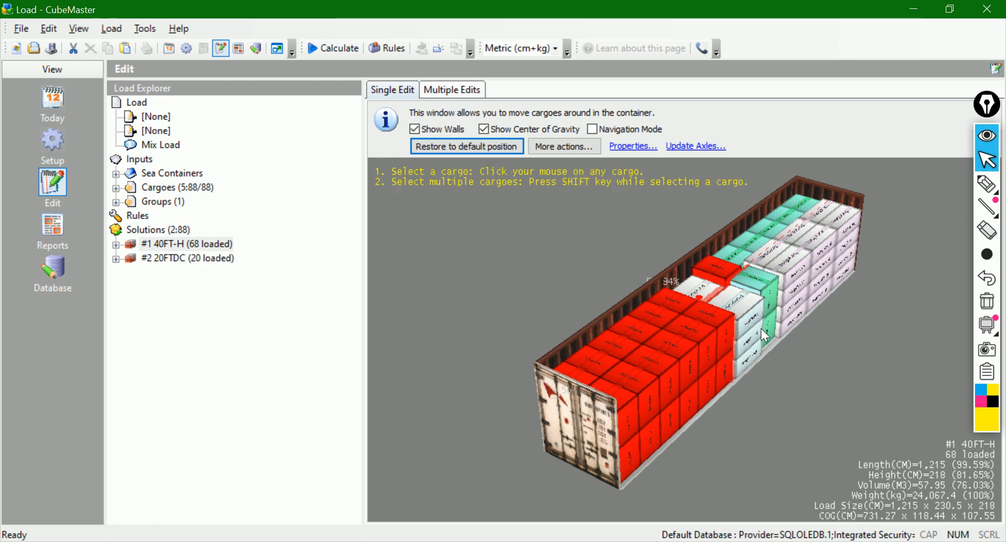
# - Move the top white Hengchuang box behind the red block out of the 40FT-H container onto the ground beside it, and deselect it
pyautogui.click(746, 307)
pyautogui.moveTo(743, 335)
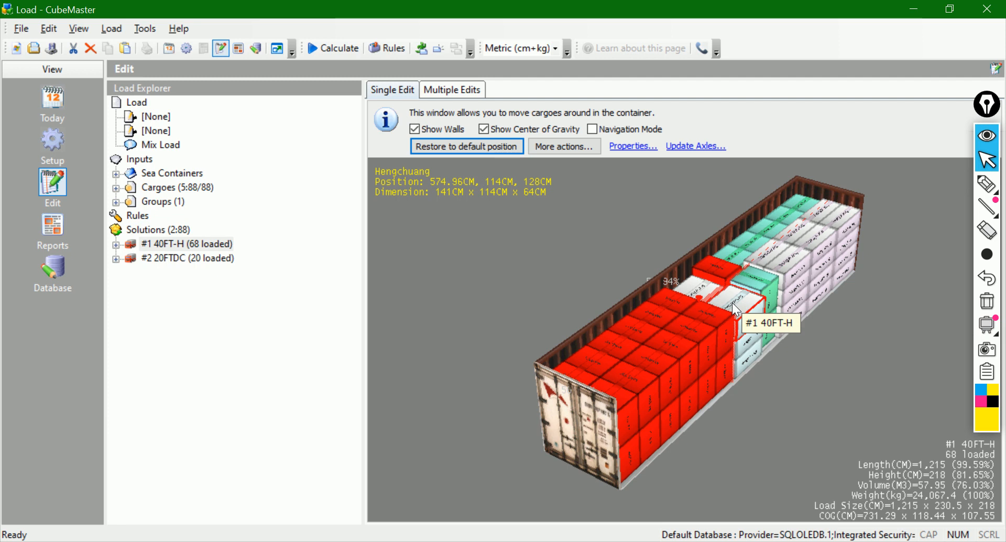
pyautogui.click(737, 309)
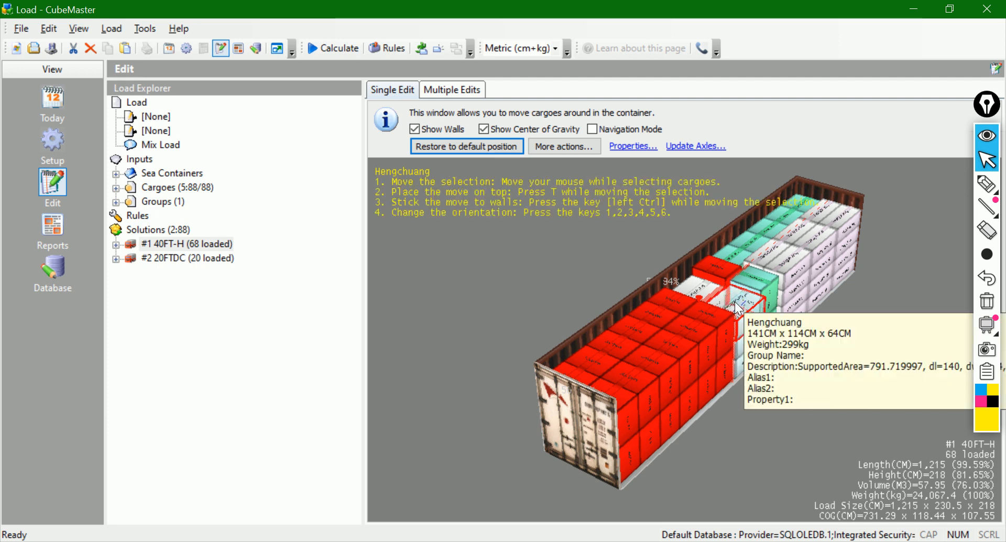
pyautogui.moveTo(735, 302); pyautogui.dragTo(783, 373)
pyautogui.click(854, 410)
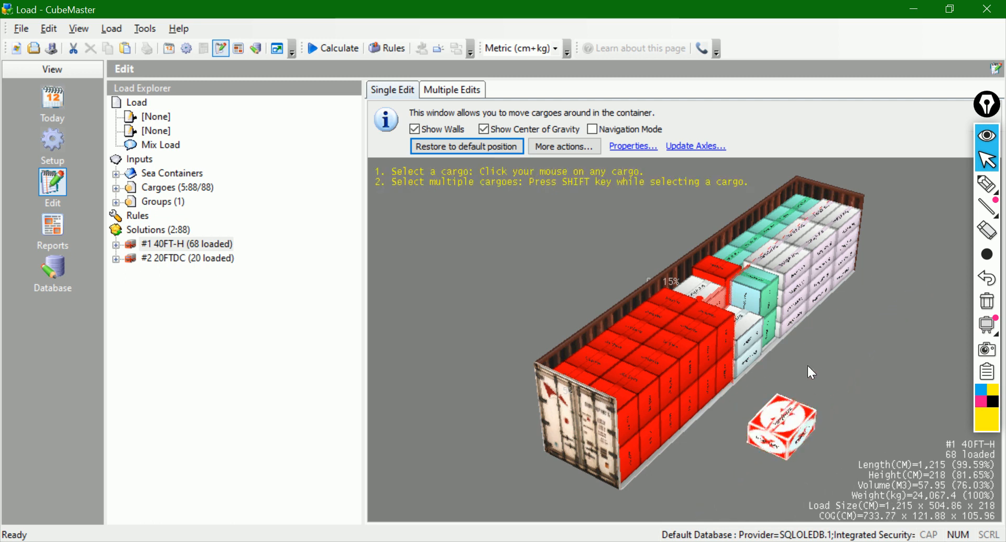
# - Move the green Hengchuang cube out of the 40FT-H container beside it, and return the white Hengchuang box to its stack
pyautogui.click(761, 308)
pyautogui.moveTo(760, 299); pyautogui.dragTo(829, 361)
pyautogui.moveTo(796, 418); pyautogui.dragTo(813, 371)
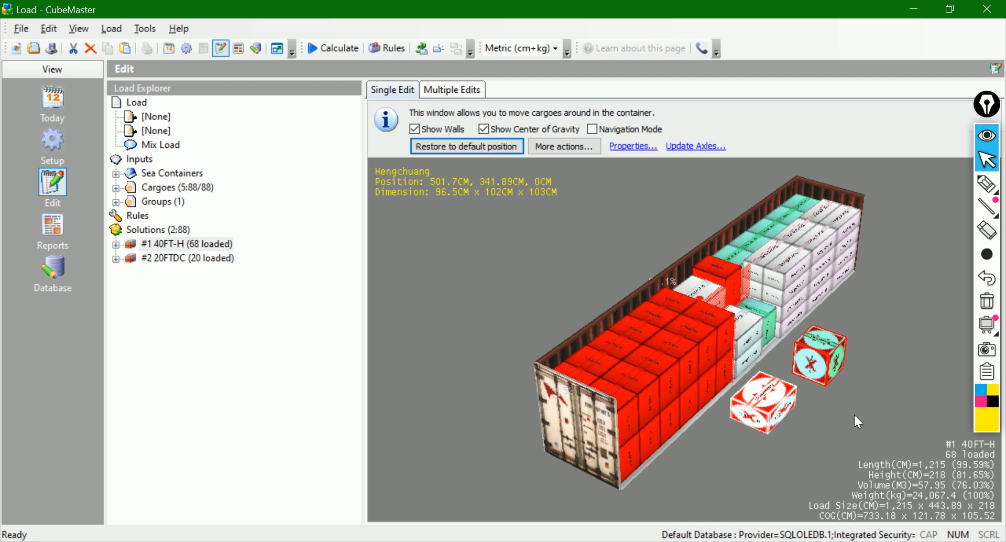
pyautogui.moveTo(772, 419); pyautogui.dragTo(599, 294)
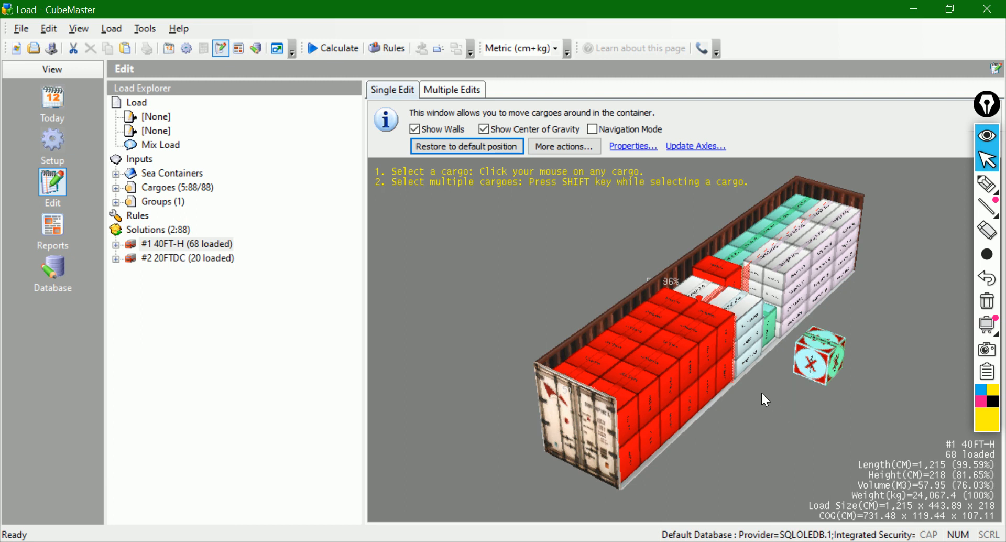
# - Try placing the green Hengchuang cube on top of the white Hengchuang stack, and return it to the ground beside the container
pyautogui.click(823, 370)
pyautogui.moveTo(823, 370); pyautogui.dragTo(780, 448)
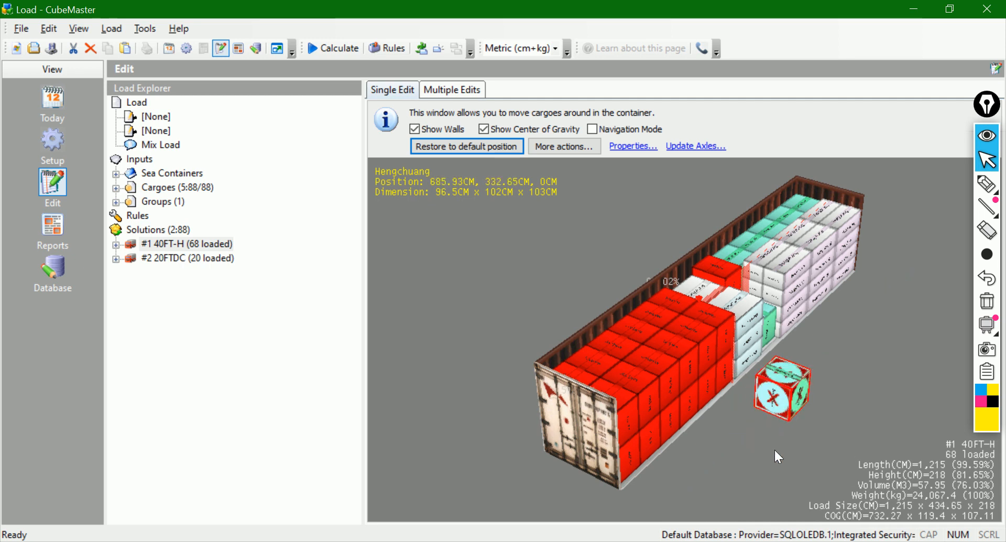
pyautogui.moveTo(789, 412)
pyautogui.mouseDown()
pyautogui.moveTo(726, 443)
pyautogui.moveTo(735, 335)
pyautogui.moveTo(760, 362)
pyautogui.moveTo(795, 367)
pyautogui.moveTo(756, 359)
pyautogui.moveTo(763, 374)
pyautogui.mouseUp()
pyautogui.moveTo(765, 377)
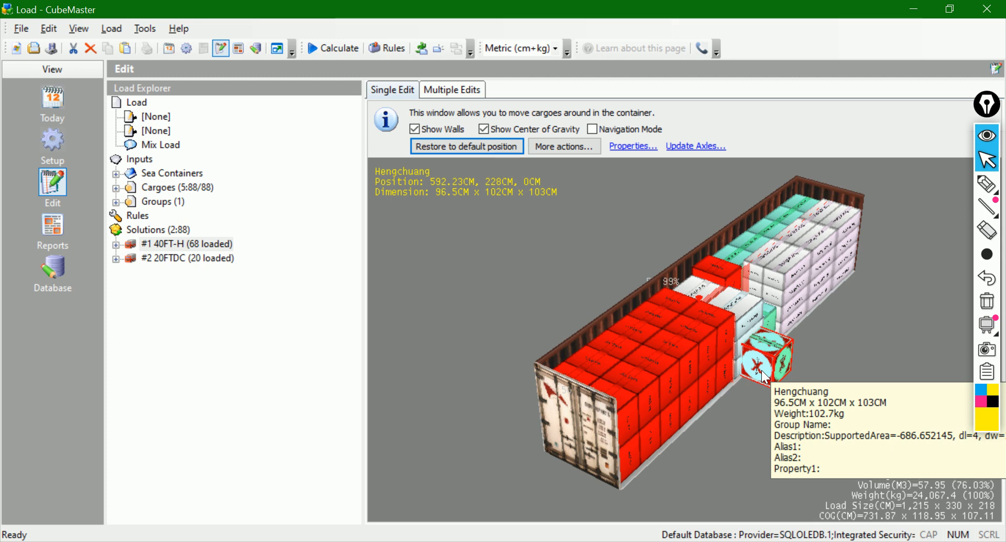
pyautogui.moveTo(762, 370)
pyautogui.mouseDown()
pyautogui.moveTo(770, 366)
pyautogui.moveTo(779, 383)
pyautogui.moveTo(762, 360)
pyautogui.moveTo(781, 405)
pyautogui.moveTo(784, 373)
pyautogui.moveTo(744, 341)
pyautogui.moveTo(726, 308)
pyautogui.mouseUp()
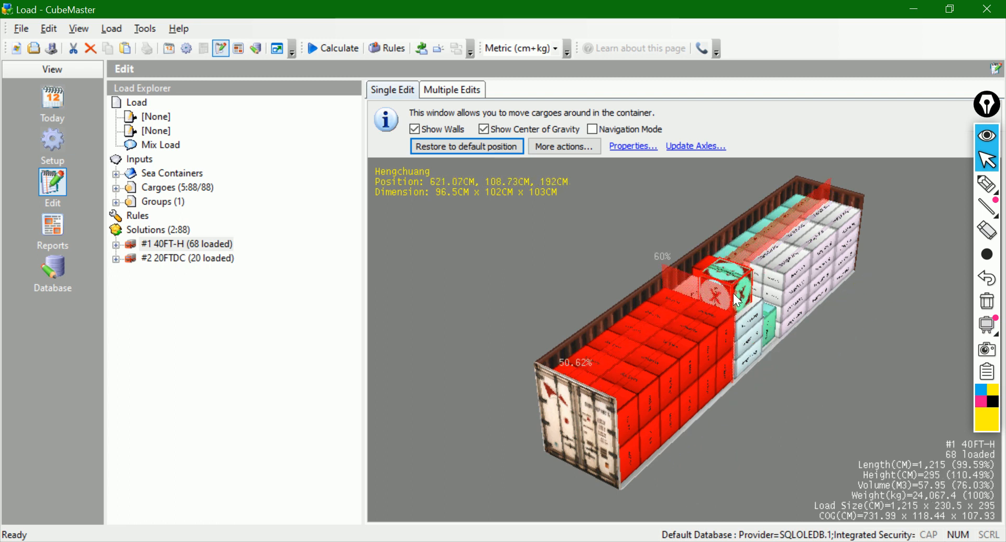
pyautogui.moveTo(738, 300)
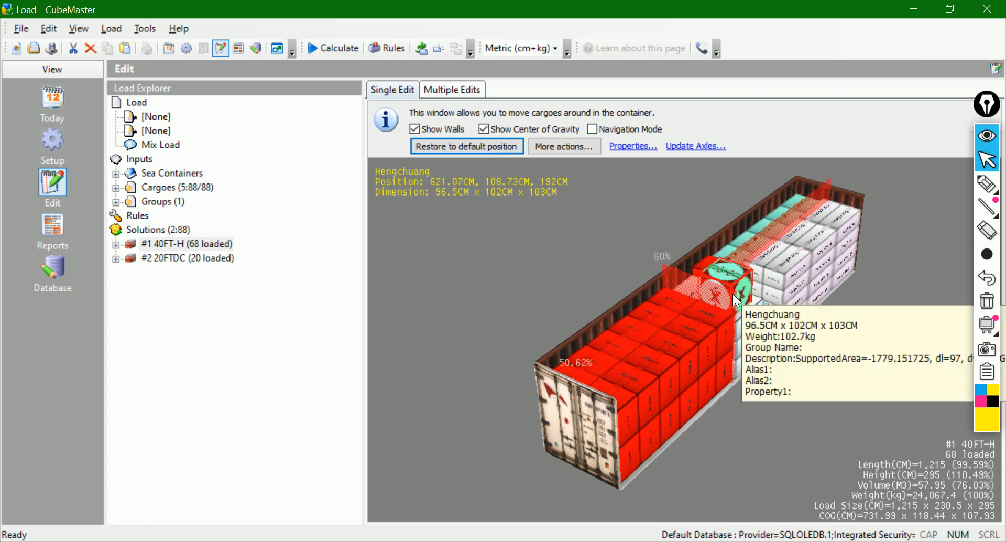
pyautogui.moveTo(737, 301); pyautogui.dragTo(790, 363)
pyautogui.click(823, 398)
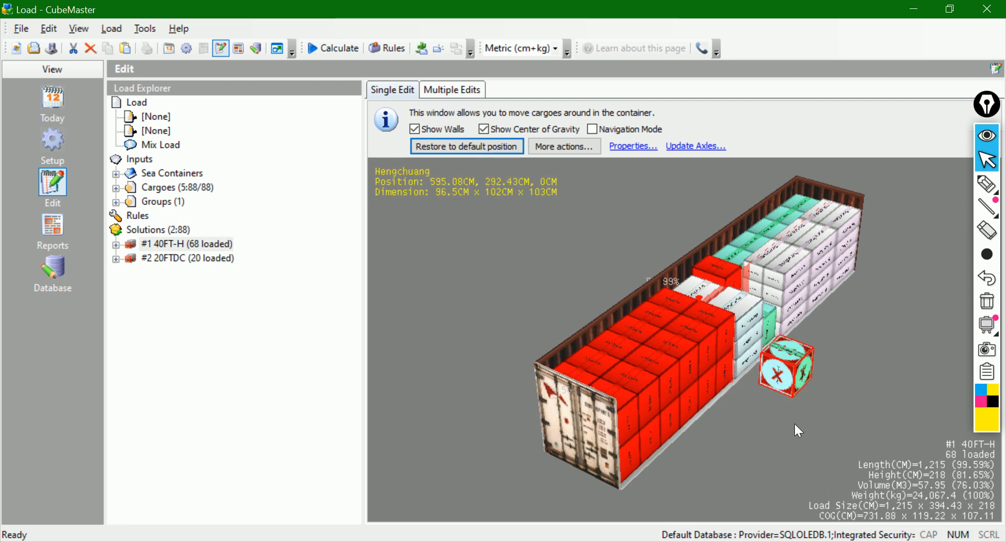
# - Apply Orientation 1 to the green Hengchuang cube, change it to Orientation 3, and deselect it
pyautogui.rightClick(785, 364)
pyautogui.click(804, 393)
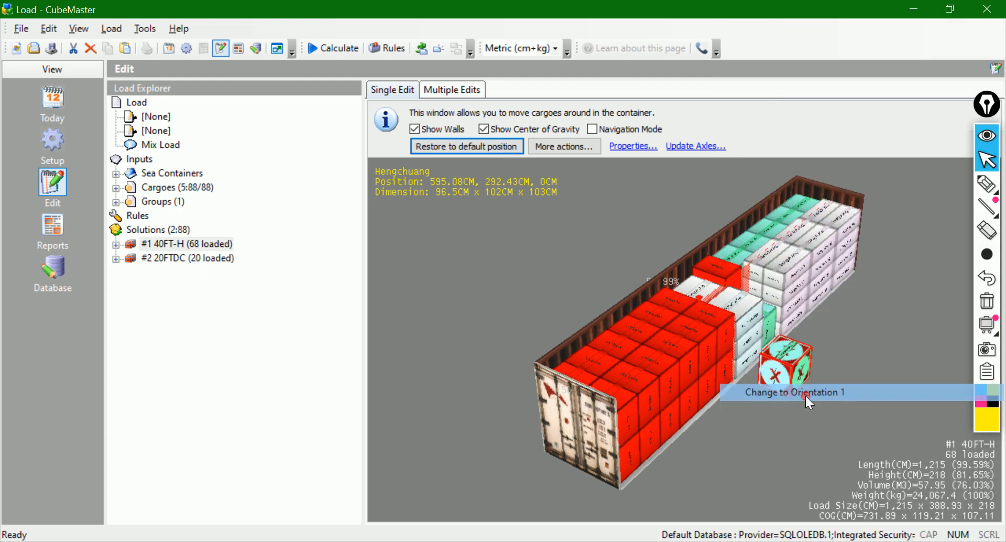
pyautogui.rightClick(805, 394)
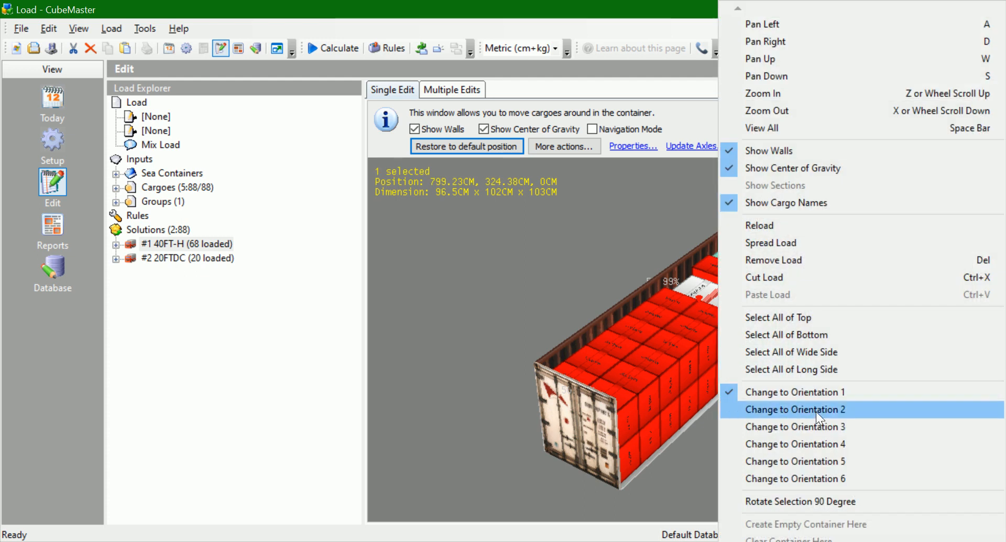
pyautogui.click(816, 423)
pyautogui.click(832, 420)
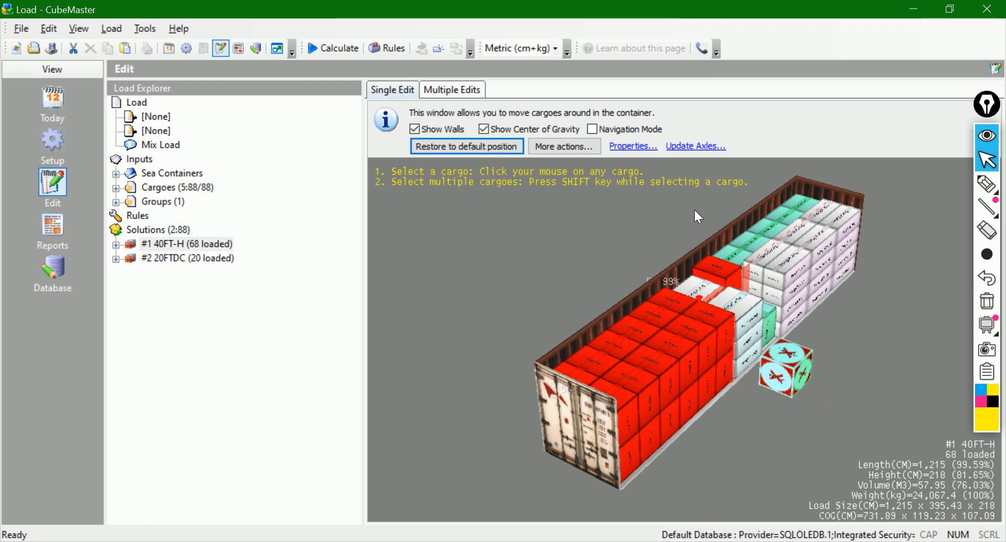
# - Change the green Hengchuang cube beside the container to Orientation 1
pyautogui.click(643, 132)
pyautogui.scroll(5, 772, 398)
pyautogui.moveTo(771, 388); pyautogui.dragTo(748, 404)
pyautogui.rightClick(706, 362)
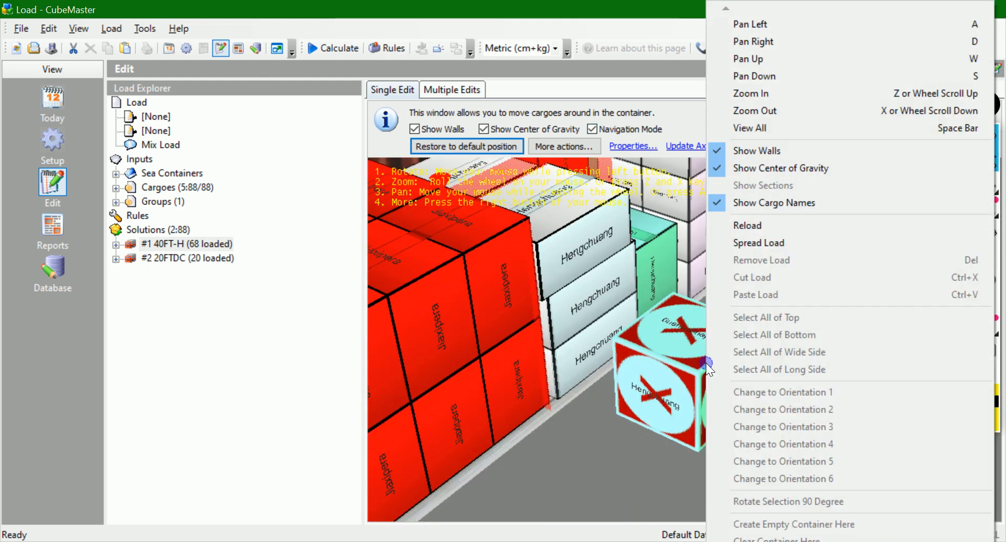
pyautogui.click(637, 132)
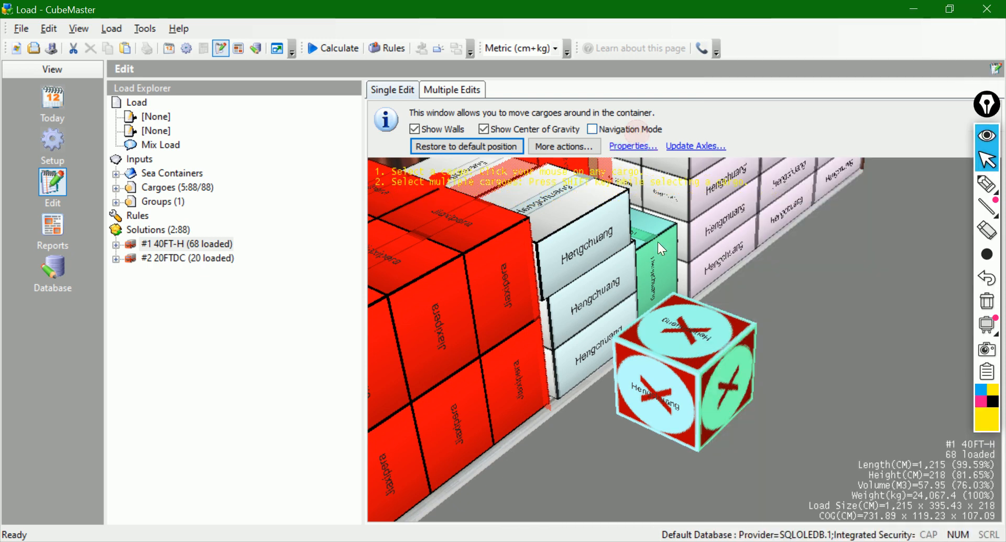
pyautogui.click(670, 360)
pyautogui.rightClick(692, 331)
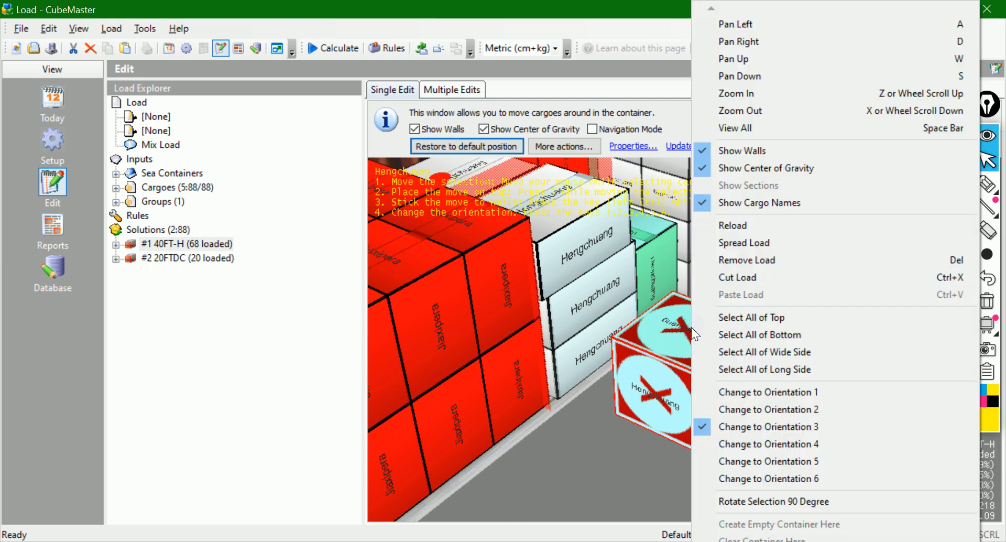
pyautogui.click(775, 393)
pyautogui.moveTo(724, 400); pyautogui.dragTo(772, 426)
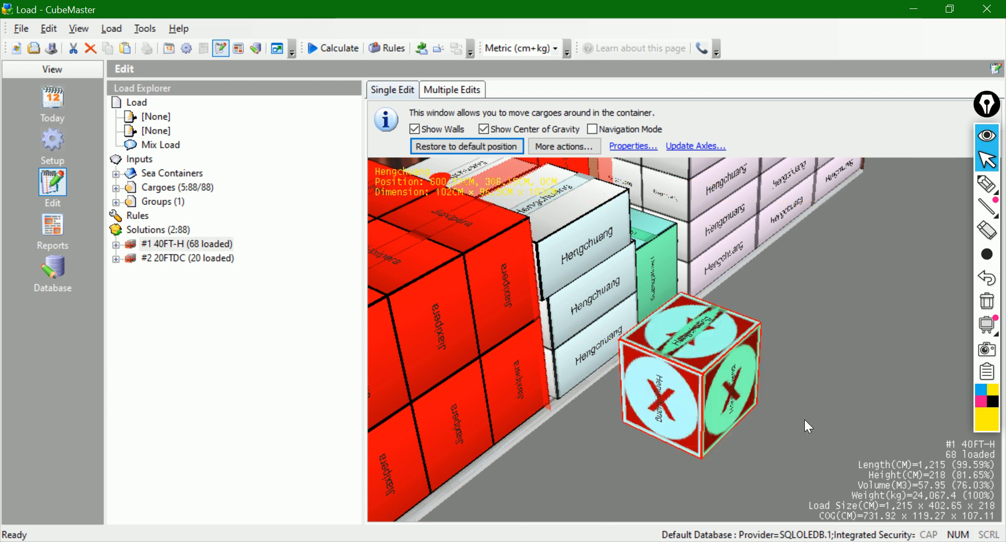
# - Cycle the selected green Hengchuang cube through its orientations until it is back in Orientation 1
pyautogui.press('space')
pyautogui.press('space')
pyautogui.press('space')
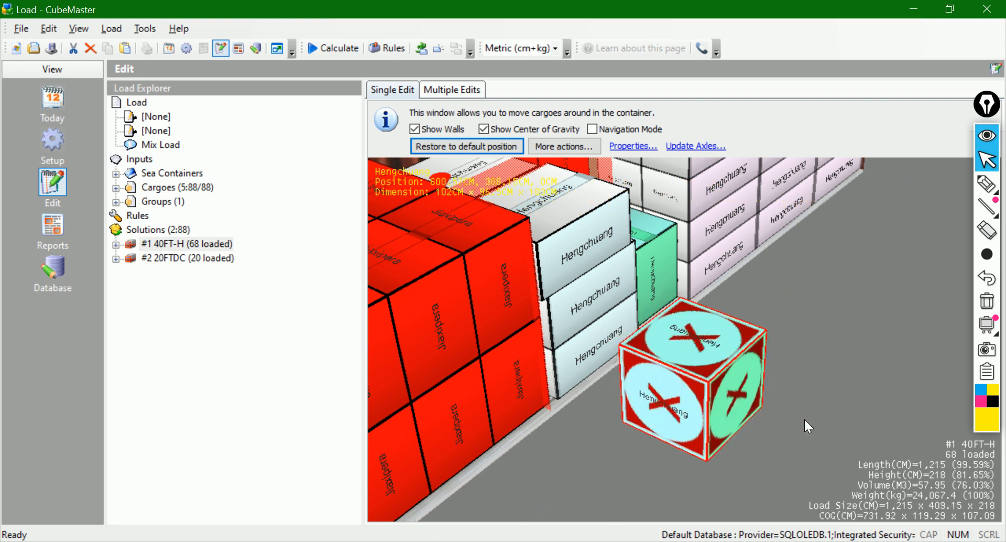
pyautogui.press('space')
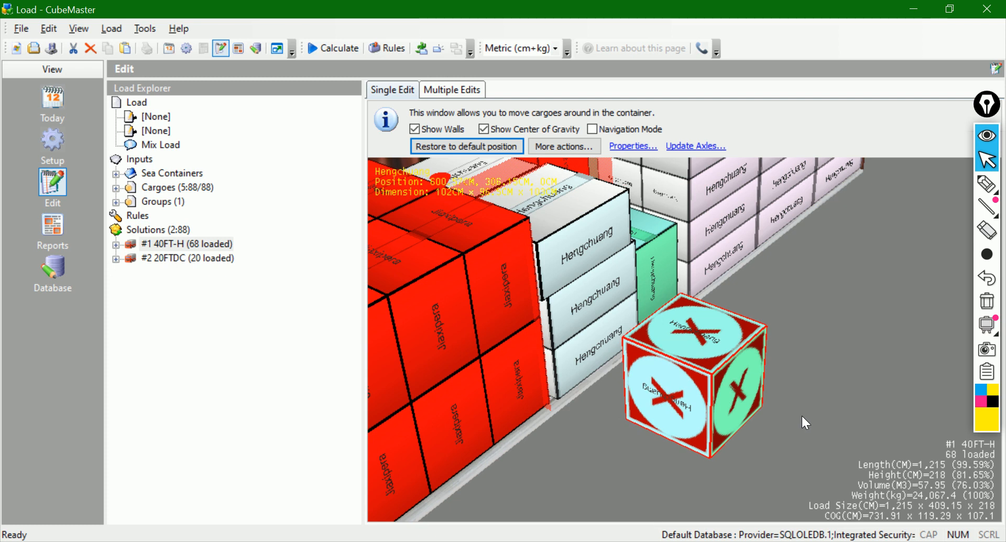
pyautogui.press('space')
# - Move the top white Hengchuang box out of the container beside the green cube, cycling its orientation until it lies flat again
pyautogui.moveTo(581, 259); pyautogui.dragTo(867, 347)
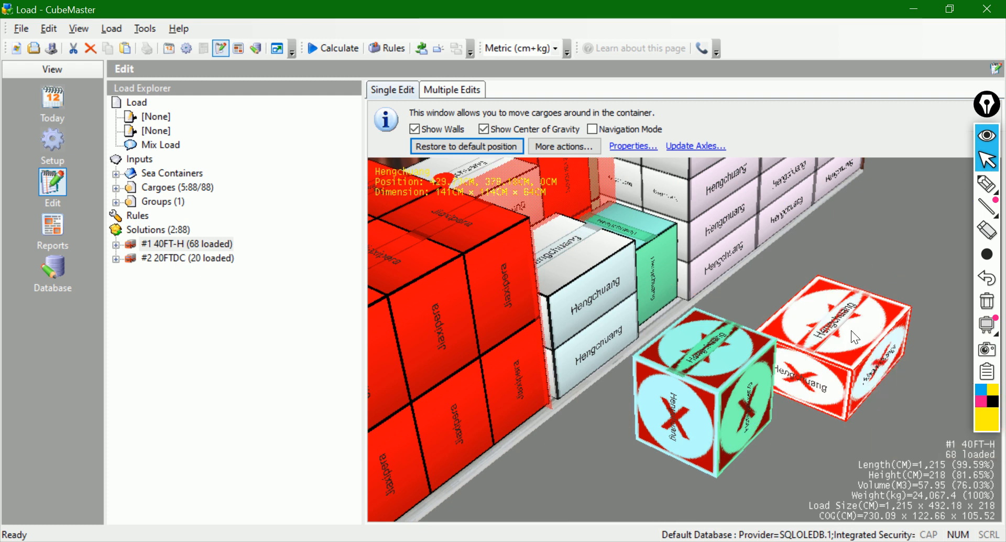
pyautogui.press('space')
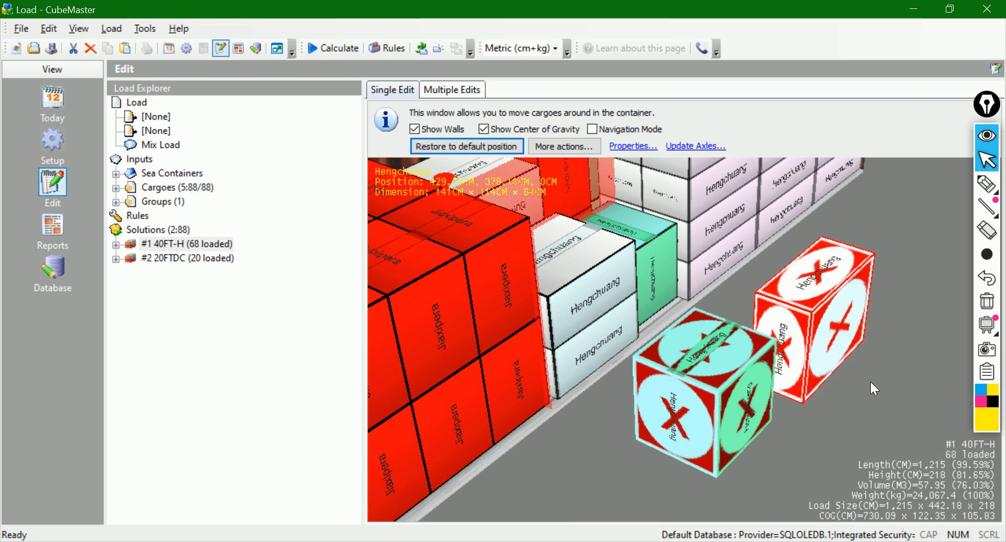
pyautogui.press('space')
pyautogui.press('space')
pyautogui.moveTo(864, 398); pyautogui.dragTo(805, 363)
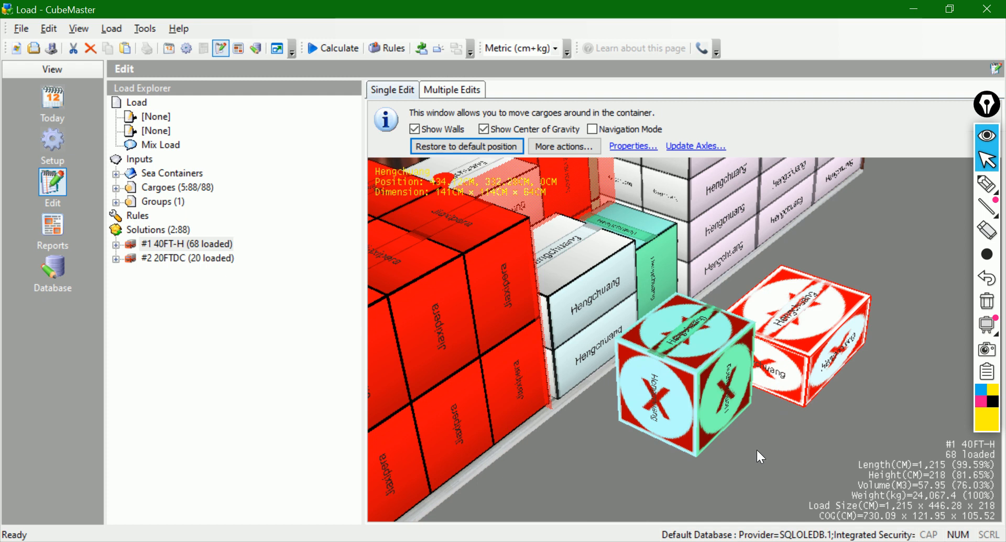
# - Place the green Hengchuang cube and the white Hengchuang box directly against each other on the ground, and deselect them
pyautogui.moveTo(671, 388); pyautogui.dragTo(665, 409)
pyautogui.moveTo(813, 382); pyautogui.dragTo(755, 357)
pyautogui.moveTo(665, 418); pyautogui.dragTo(756, 415)
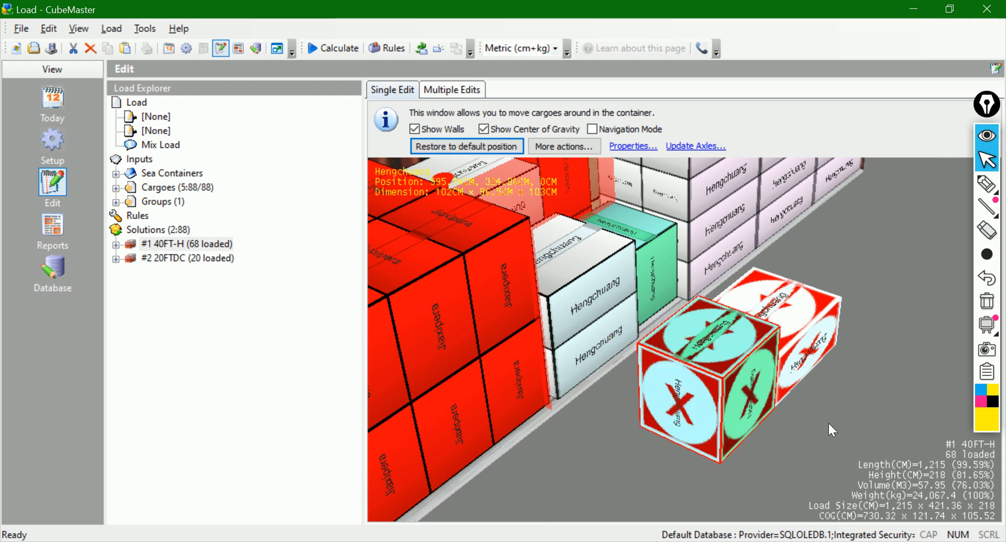
pyautogui.click(760, 457)
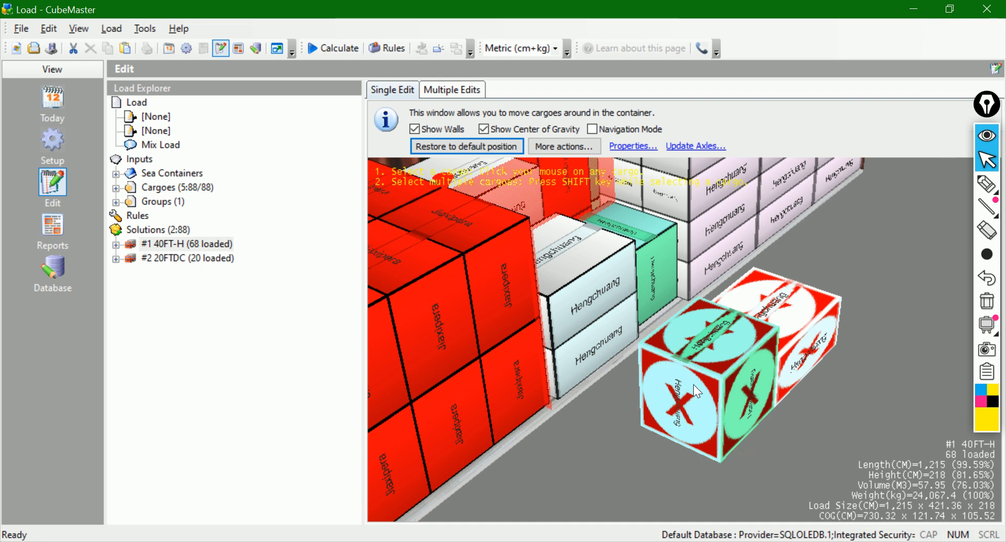
# - Select the green Hengchuang cube and the white box together, move both slightly closer to the container door end, and deselect them
pyautogui.click(693, 401)
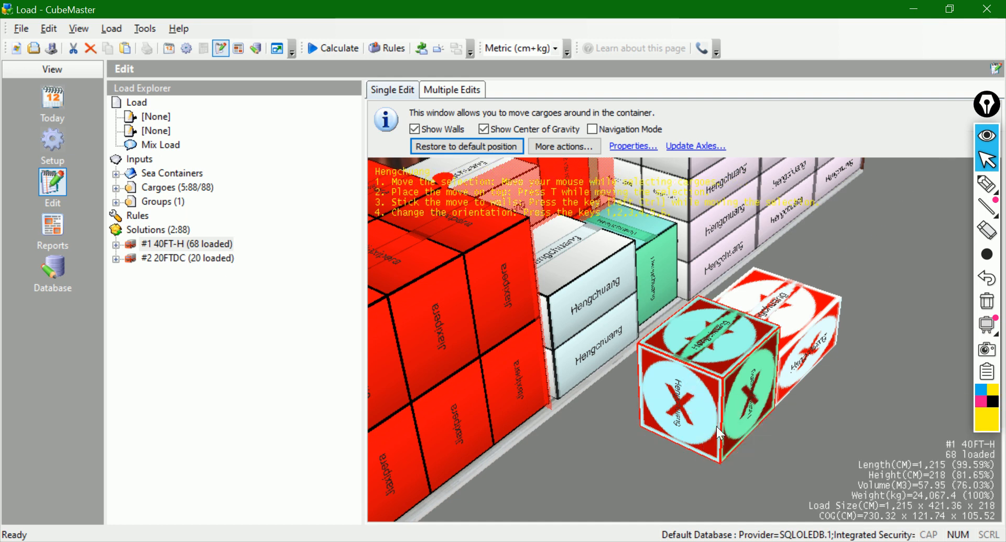
pyautogui.click(795, 314)
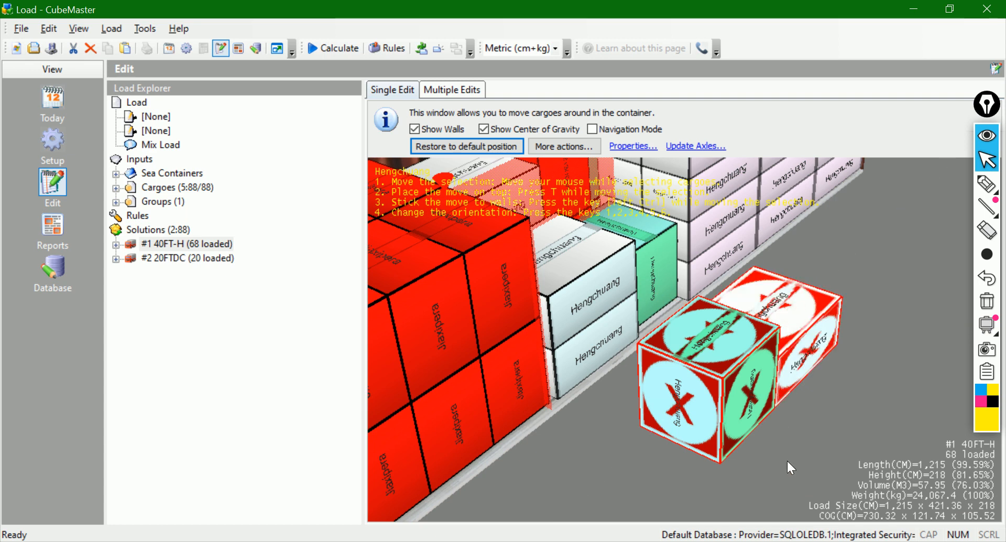
pyautogui.moveTo(823, 386); pyautogui.dragTo(691, 395)
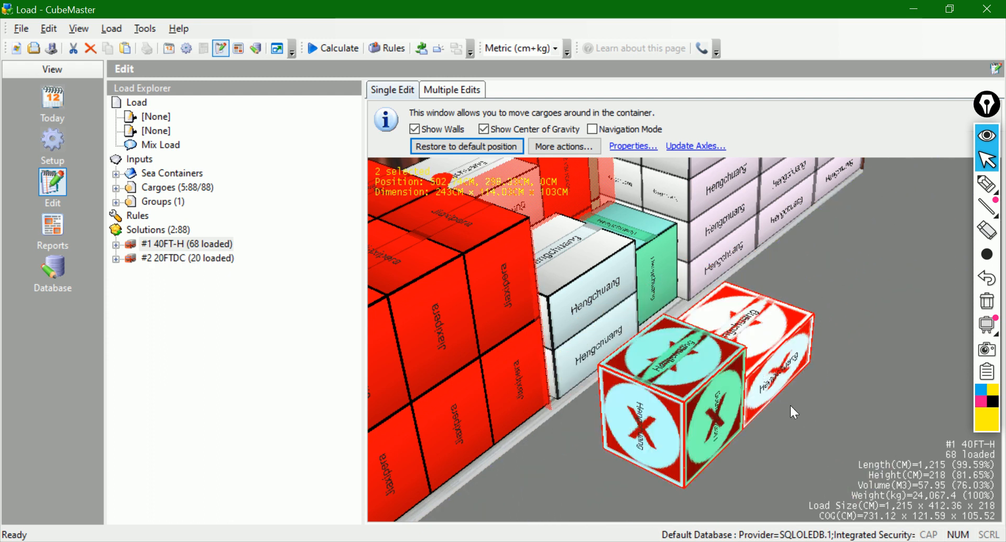
pyautogui.click(806, 407)
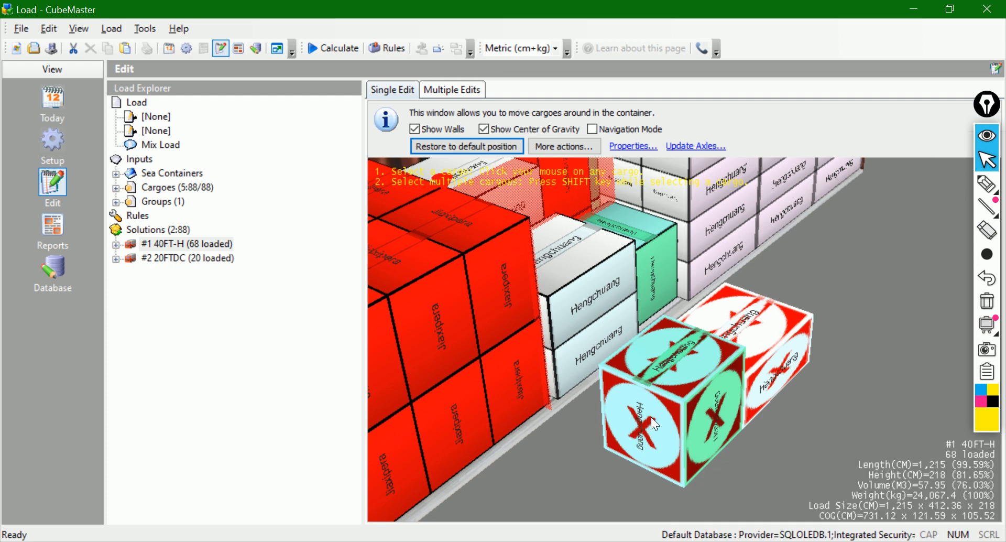
# - Select both Hengchuang boxes outside the container again, shift them against the container, and remove them from the load
pyautogui.moveTo(759, 407); pyautogui.dragTo(679, 424)
pyautogui.rightClick(638, 326)
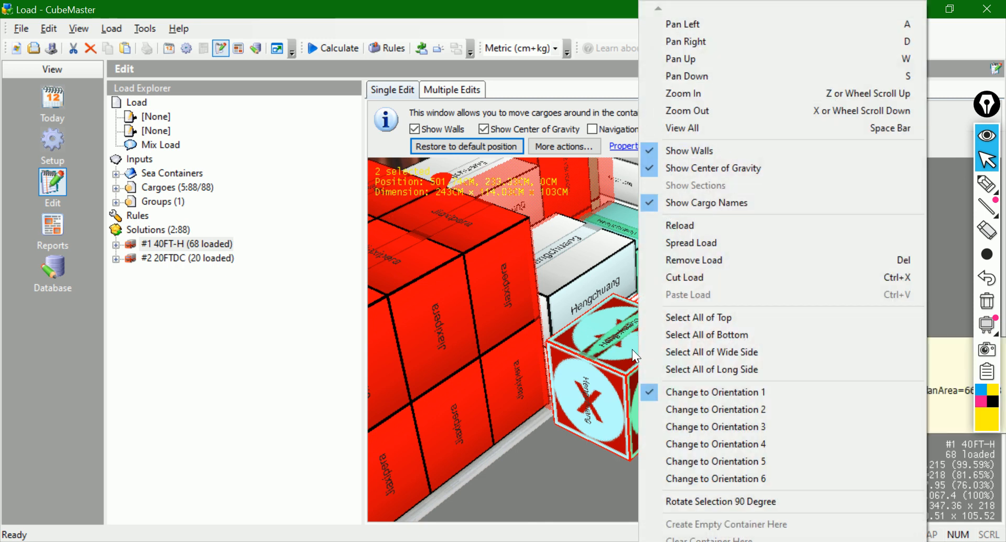
pyautogui.click(734, 262)
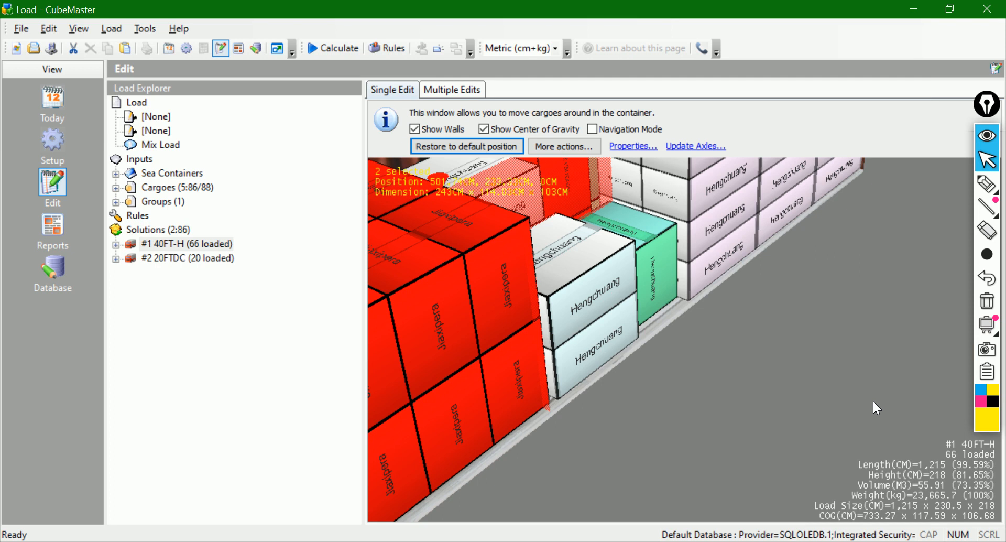
# - Expand the cargo list and check which Hengchuang cargoes are no longer fully loaded
pyautogui.click(116, 187)
pyautogui.click(216, 233)
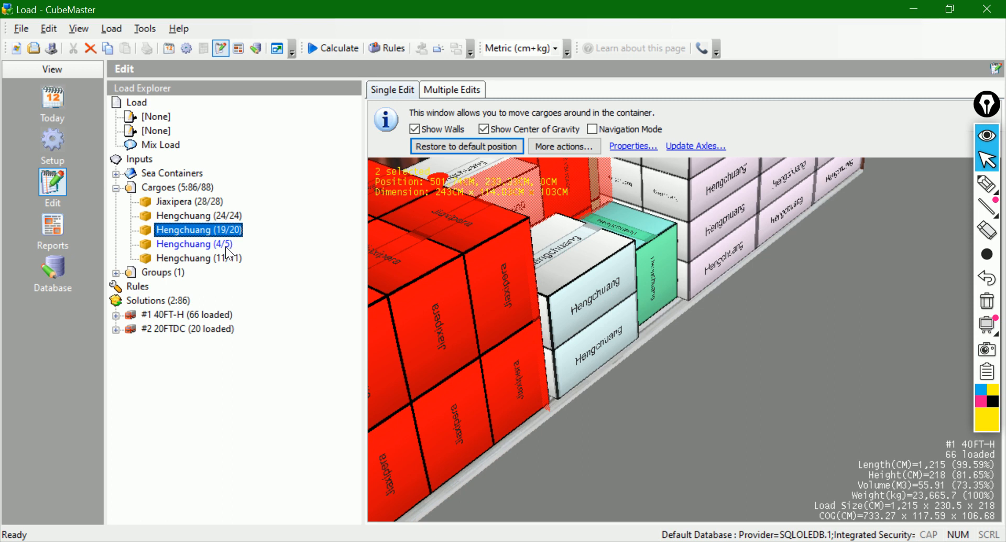
pyautogui.click(224, 245)
pyautogui.click(221, 230)
pyautogui.click(221, 245)
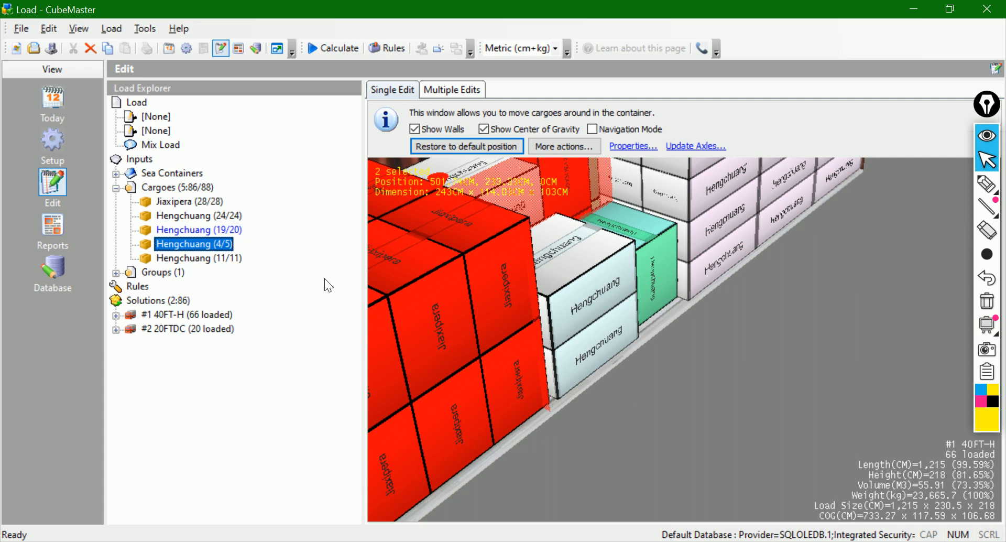
pyautogui.click(829, 332)
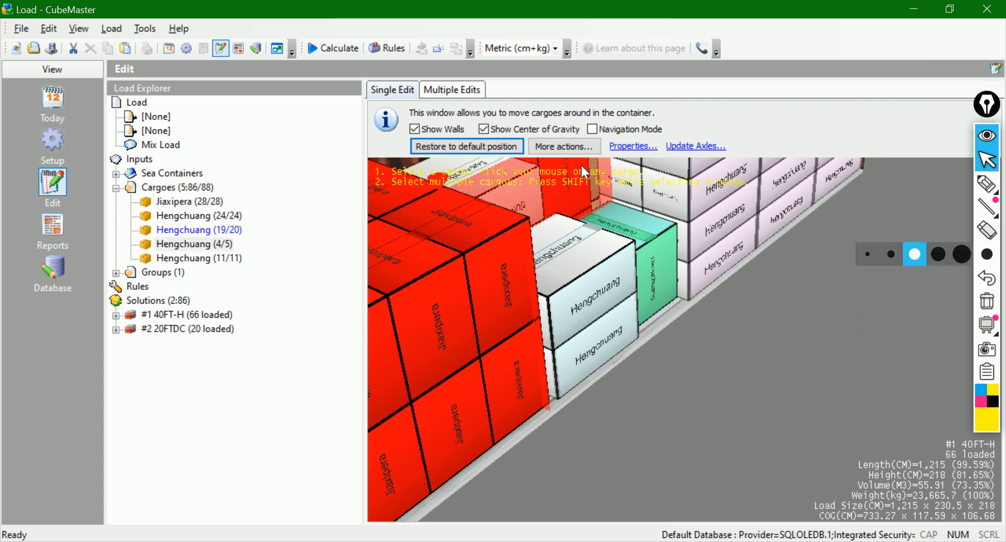
# - Add 1 Hengchuang (19/20) cargo to the 40FT-H container load and move it onto the ground beside the container
pyautogui.click(492, 147)
pyautogui.click(230, 231)
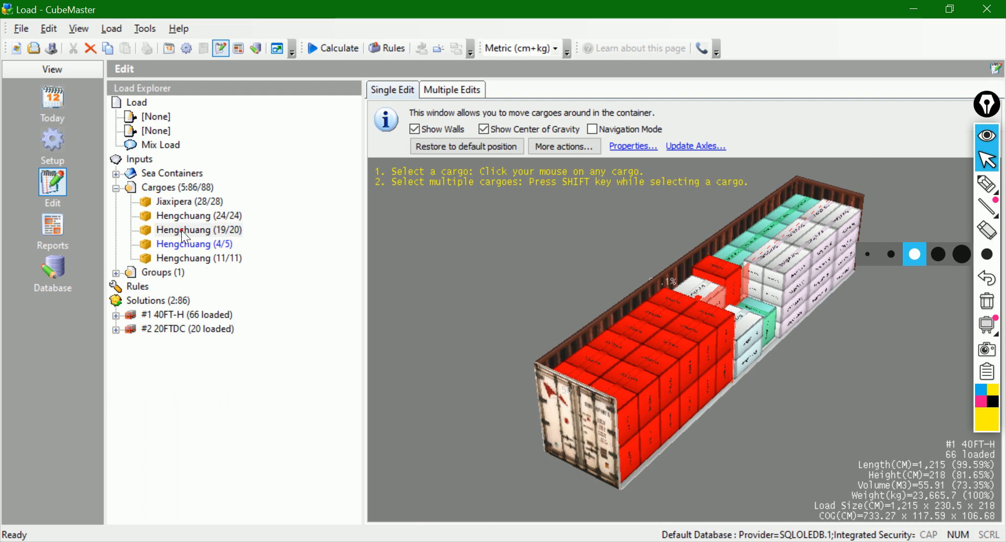
pyautogui.moveTo(181, 231); pyautogui.dragTo(472, 361)
pyautogui.moveTo(778, 369); pyautogui.dragTo(778, 368)
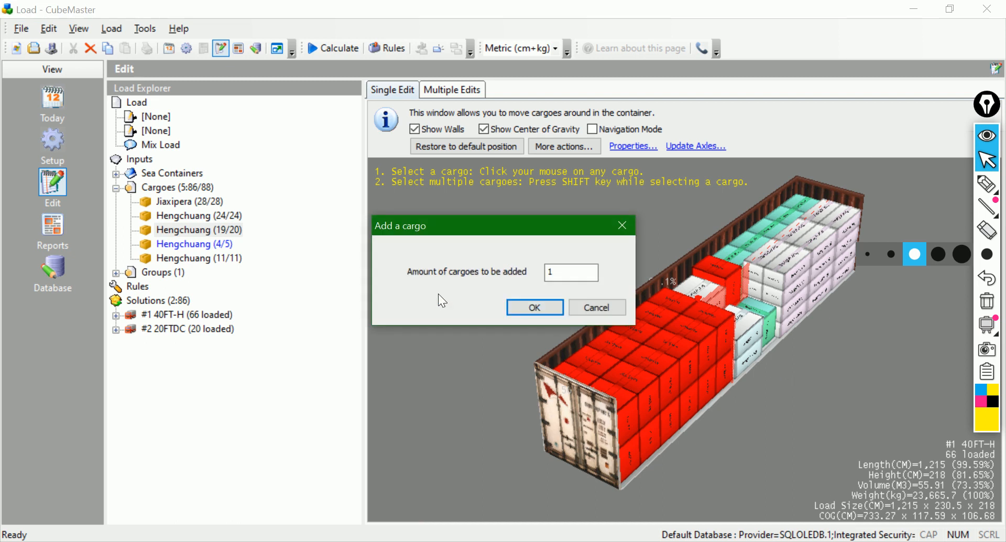
pyautogui.click(559, 276)
pyautogui.click(539, 305)
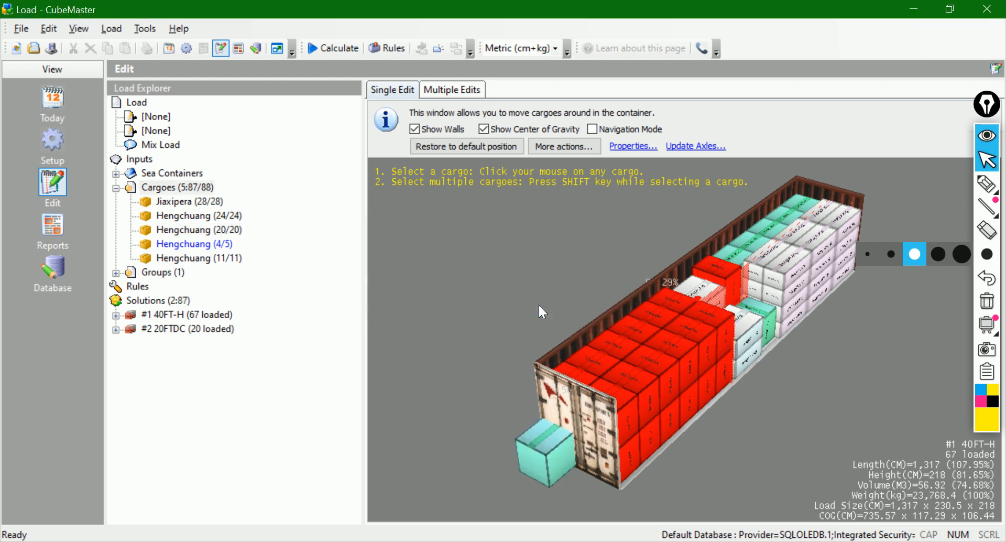
pyautogui.click(545, 461)
pyautogui.moveTo(545, 464); pyautogui.dragTo(777, 382)
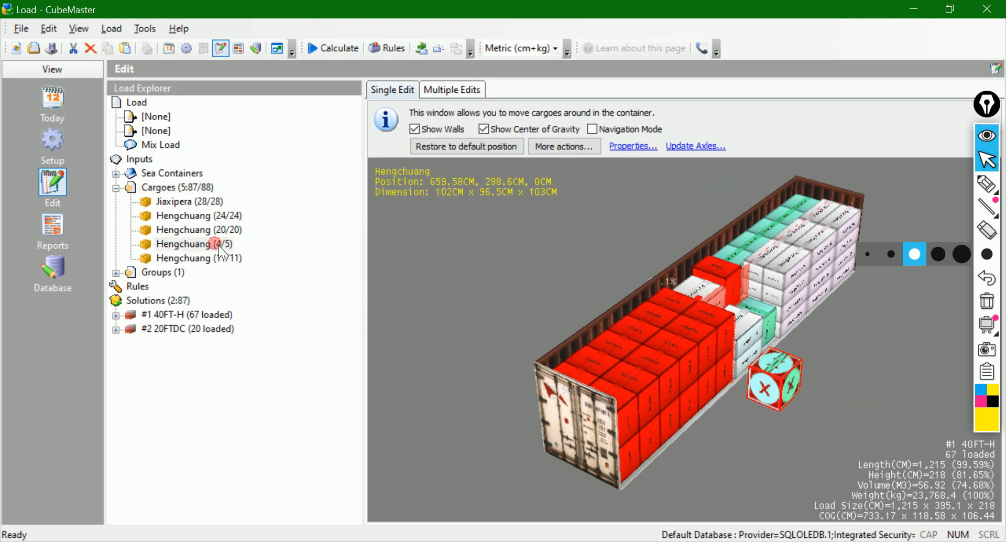
# - Add 1 Hengchuang (4/5) cargo to the 40FT-H container load and move it onto the ground beside the green cube
pyautogui.moveTo(737, 437); pyautogui.dragTo(736, 436)
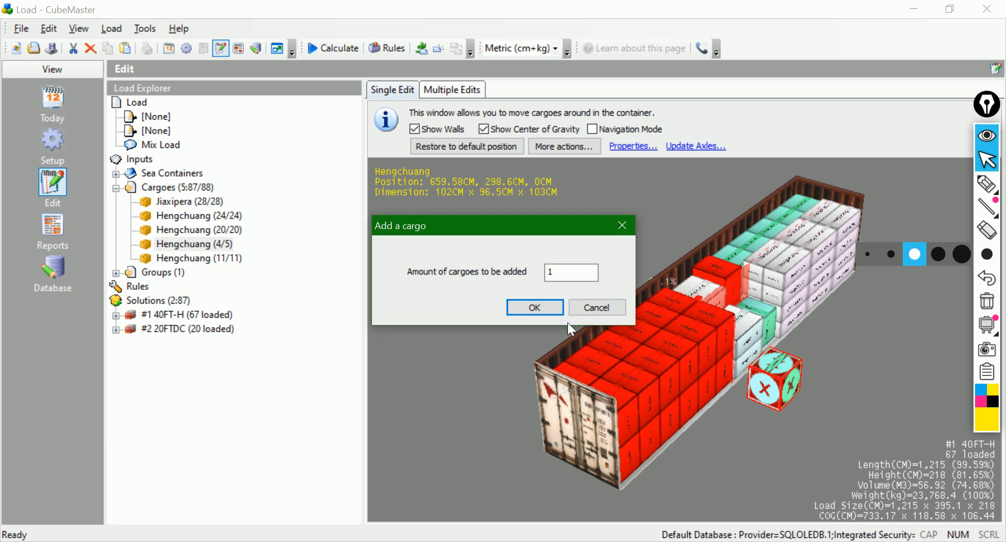
pyautogui.click(537, 307)
pyautogui.moveTo(549, 470); pyautogui.dragTo(653, 338)
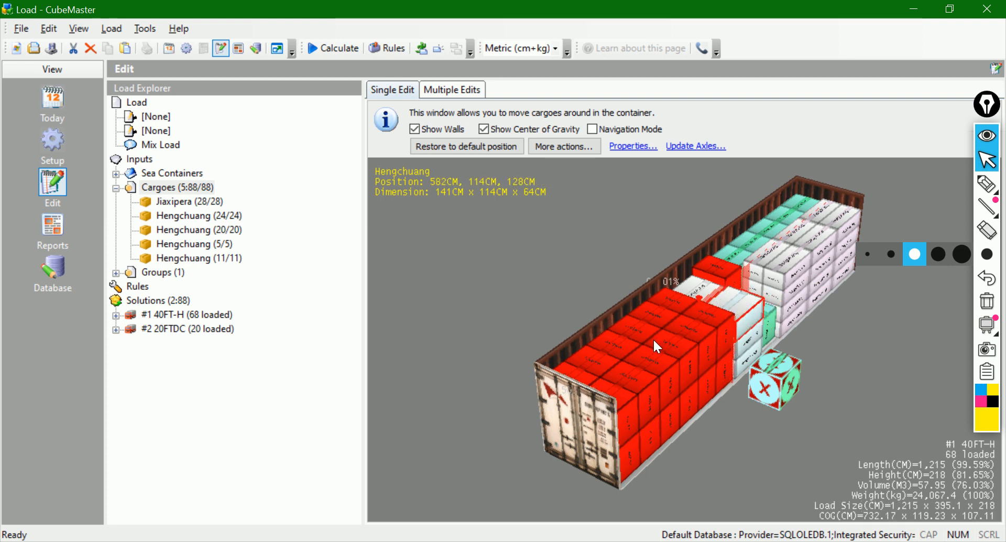
pyautogui.click(803, 412)
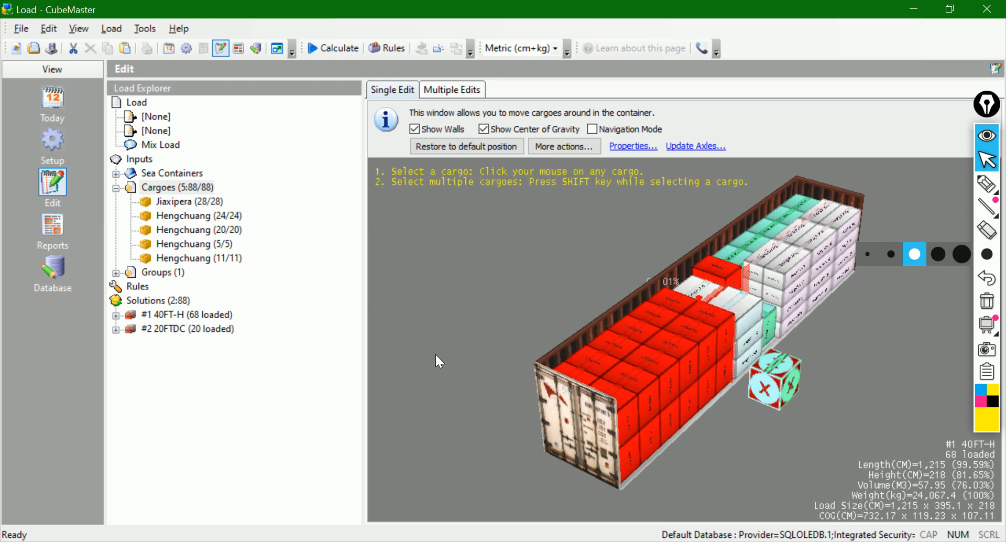
pyautogui.moveTo(766, 336); pyautogui.dragTo(839, 325)
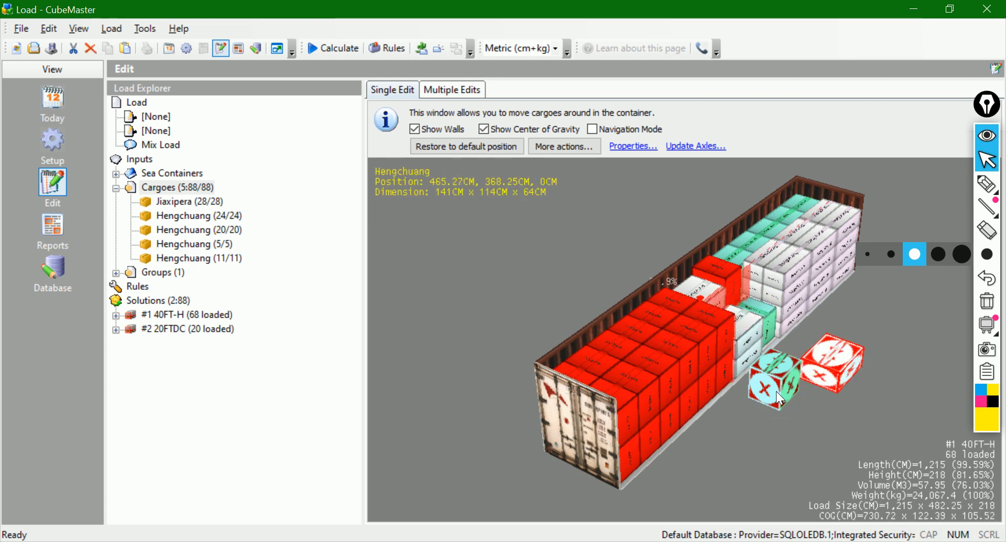
# - Cut the green Hengchuang cube from the 40FT-H load, paste it into the 20FTDC load, and place it on the ground beside the container
pyautogui.moveTo(776, 393); pyautogui.dragTo(789, 401)
pyautogui.rightClick(790, 390)
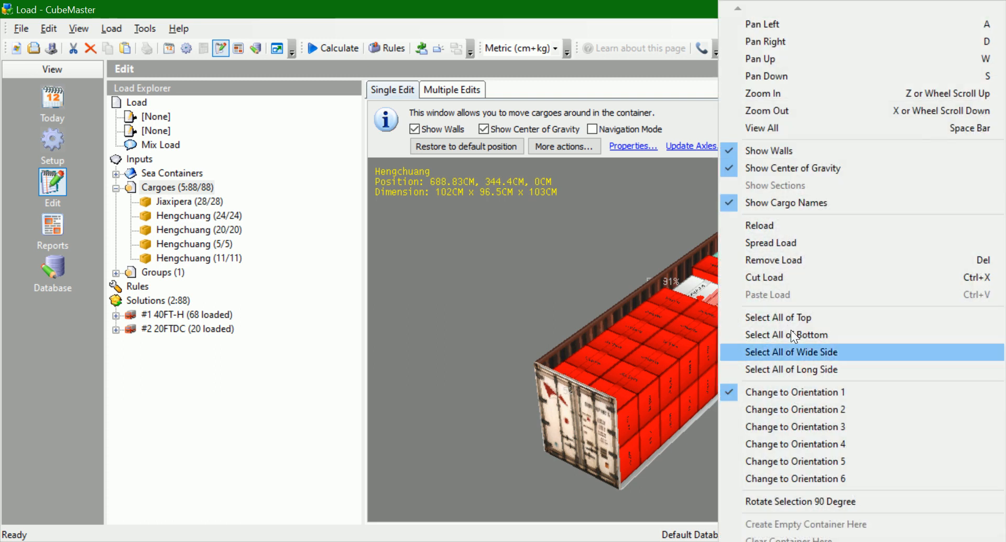
pyautogui.click(794, 278)
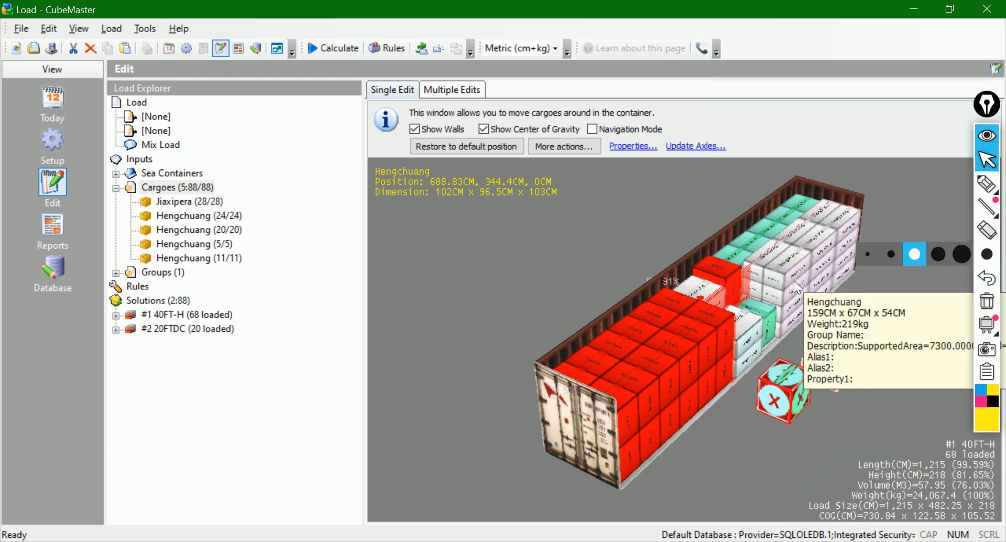
pyautogui.click(192, 333)
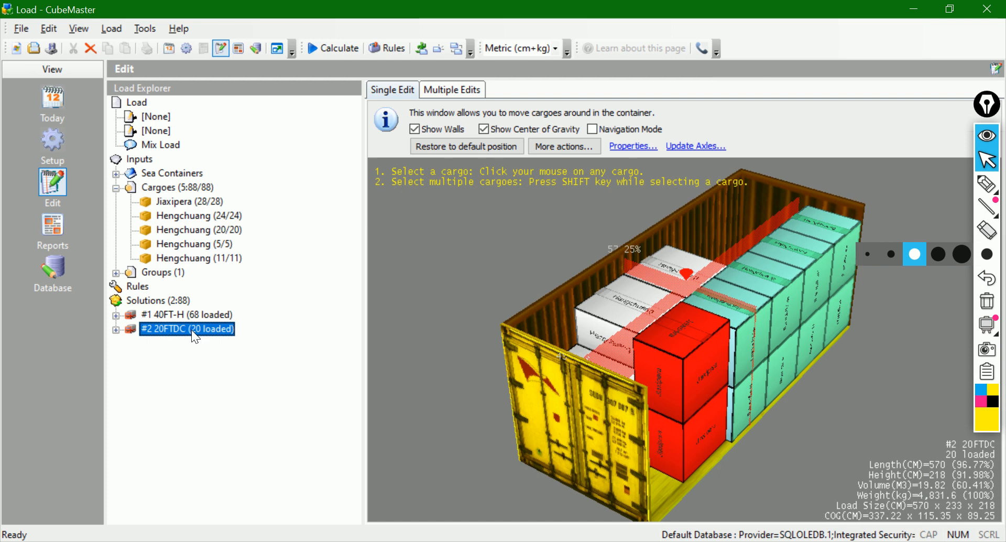
pyautogui.rightClick(420, 247)
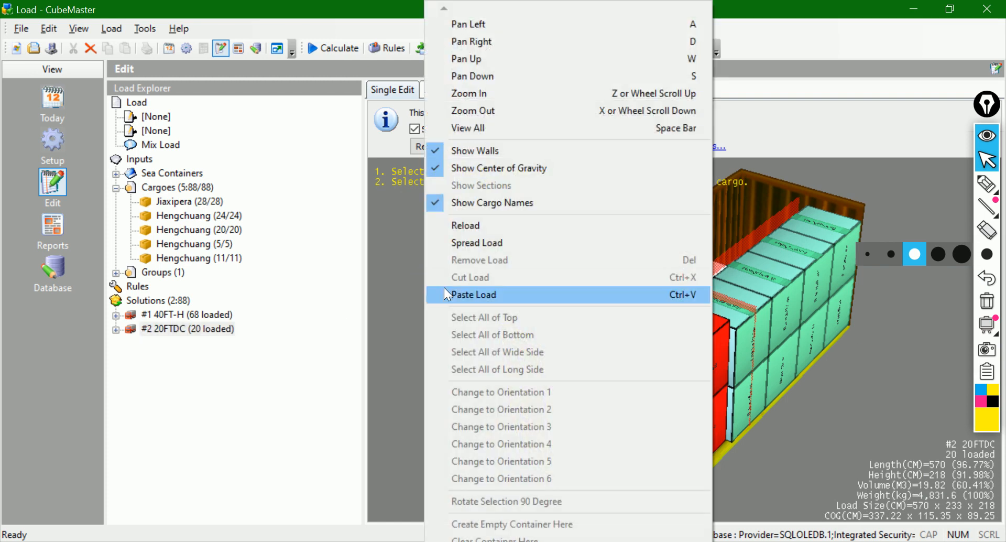
pyautogui.click(450, 296)
pyautogui.moveTo(511, 447); pyautogui.dragTo(776, 459)
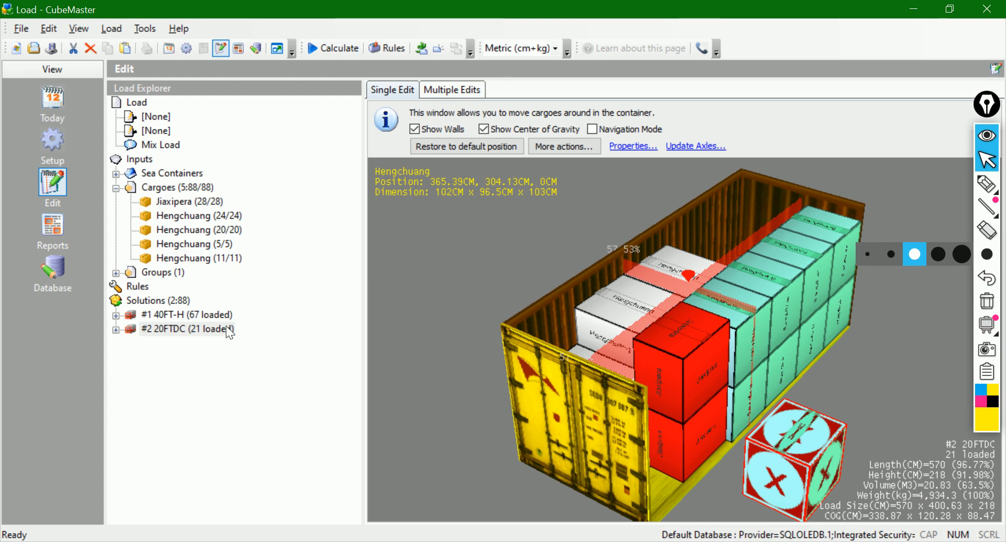
# - Check the 40FT-H load without any selection, and in the 20FTDC load shift the green Hengchuang cube slightly closer to the container
pyautogui.click(202, 315)
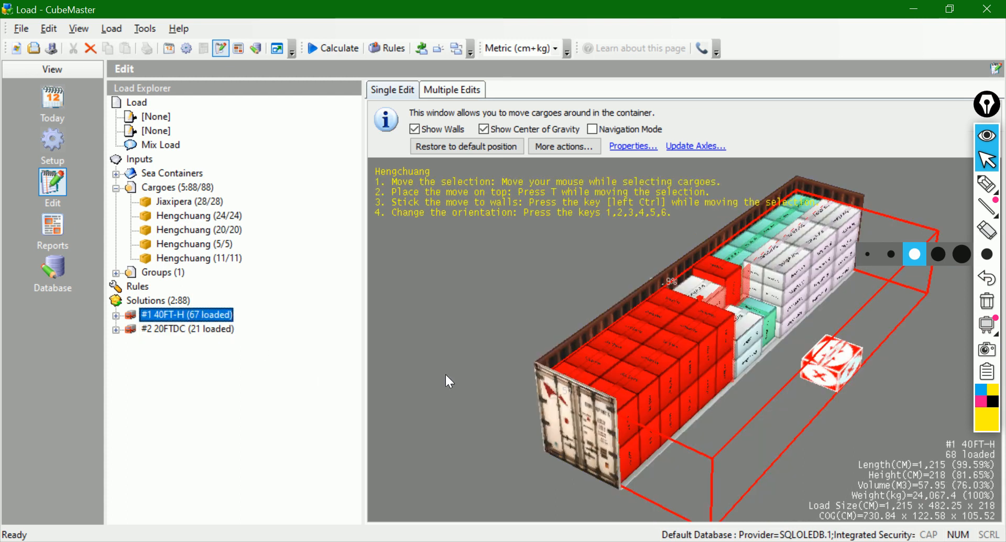
pyautogui.click(843, 443)
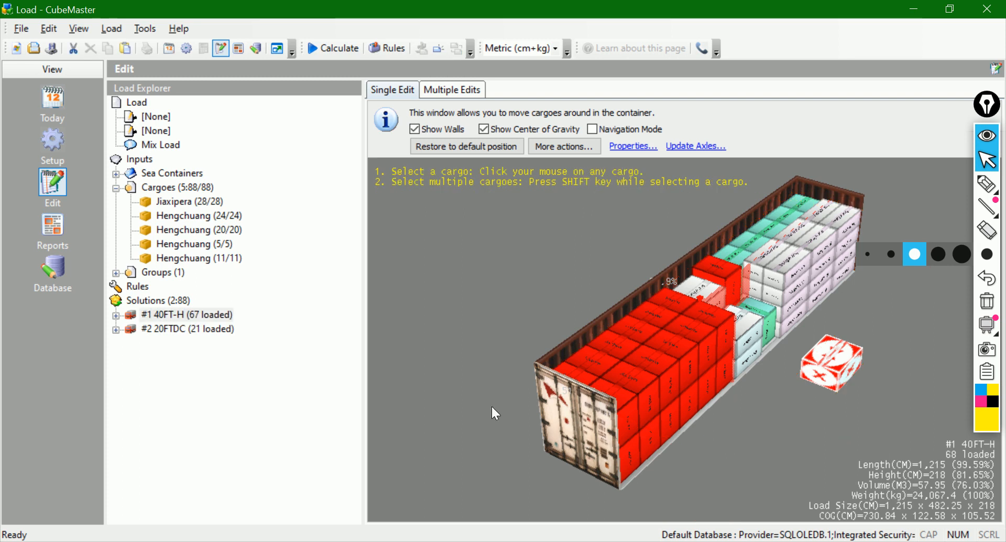
pyautogui.click(220, 330)
pyautogui.click(785, 464)
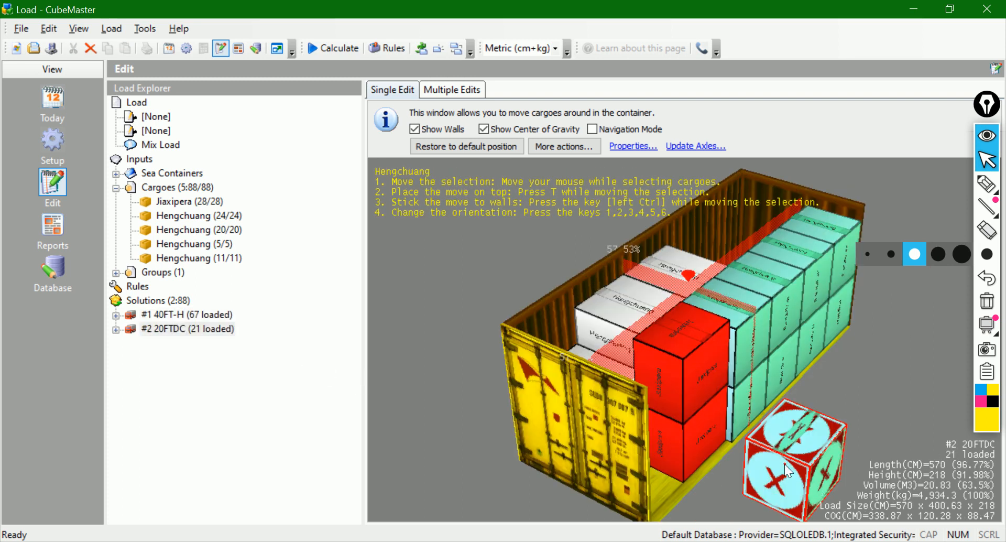
pyautogui.moveTo(788, 471); pyautogui.dragTo(796, 442)
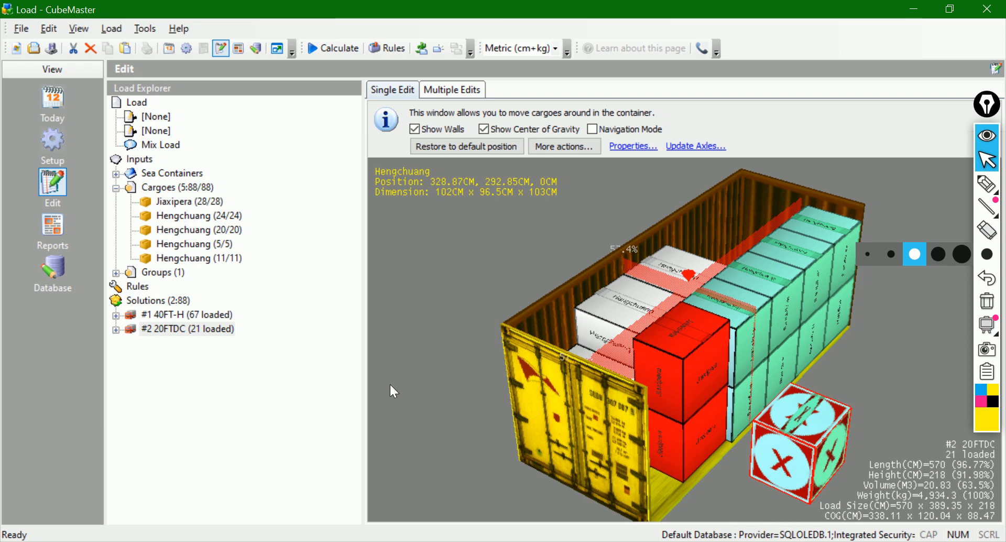
# - Cut the white Hengchuang box outside the 40FT-H container and paste it into the 20FTDC load
pyautogui.click(220, 315)
pyautogui.click(835, 382)
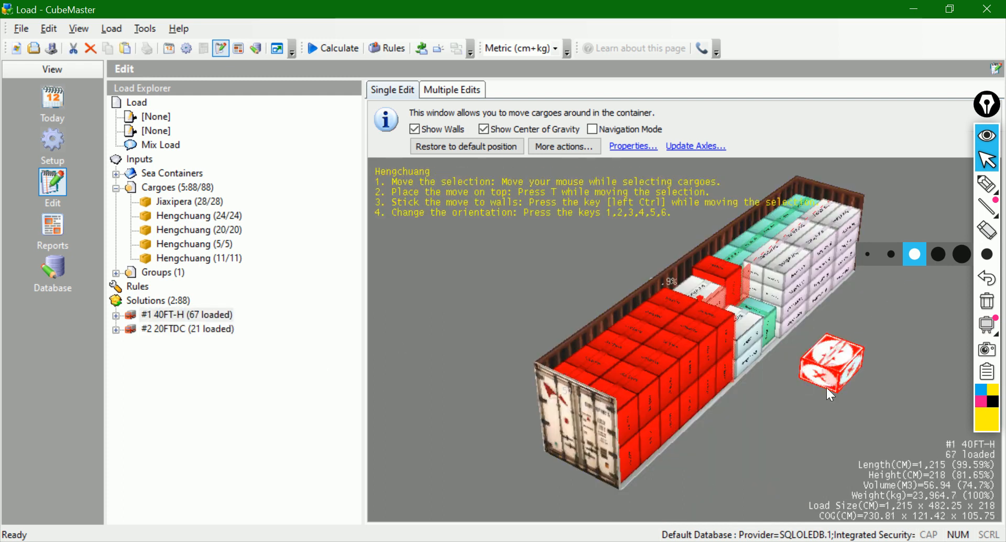
pyautogui.rightClick(836, 382)
pyautogui.click(800, 281)
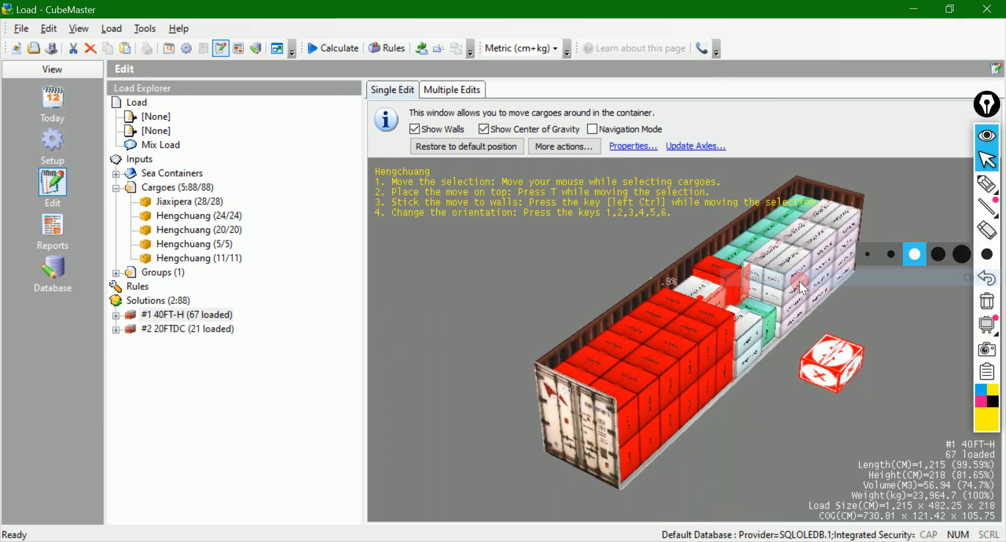
pyautogui.click(215, 329)
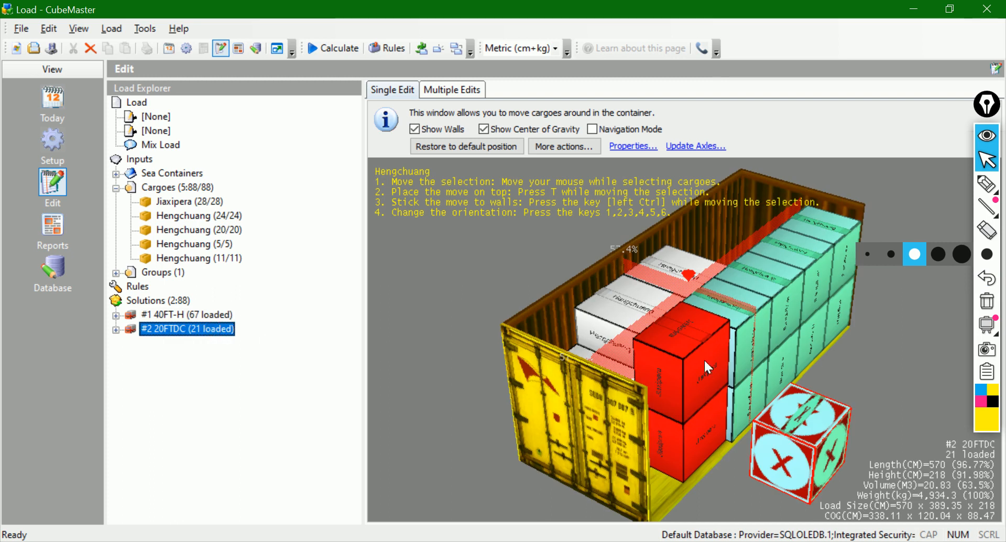
pyautogui.rightClick(815, 358)
pyautogui.click(808, 294)
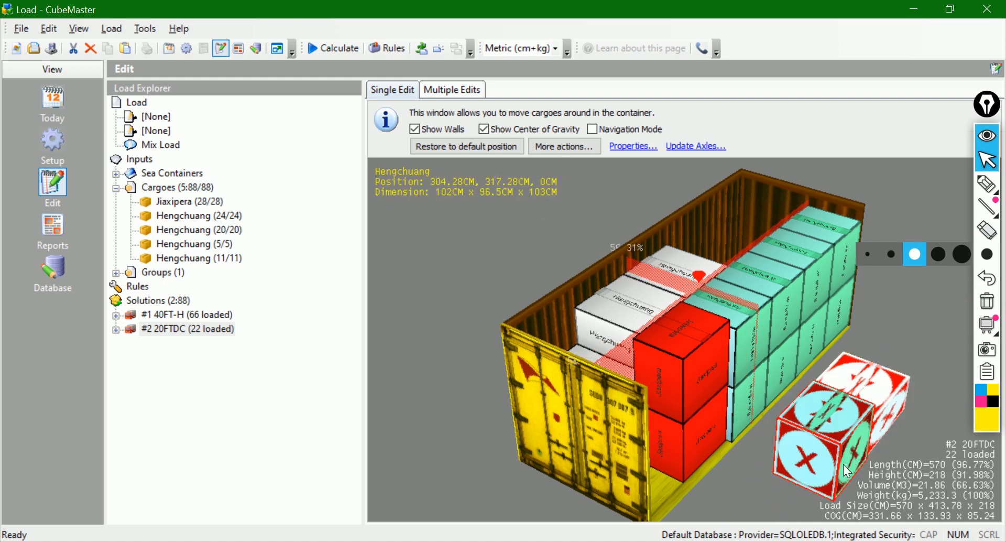
# - Hide the container walls and place the green Hengchuang cube on top of the white boxes at the 20FTDC door end
pyautogui.click(786, 478)
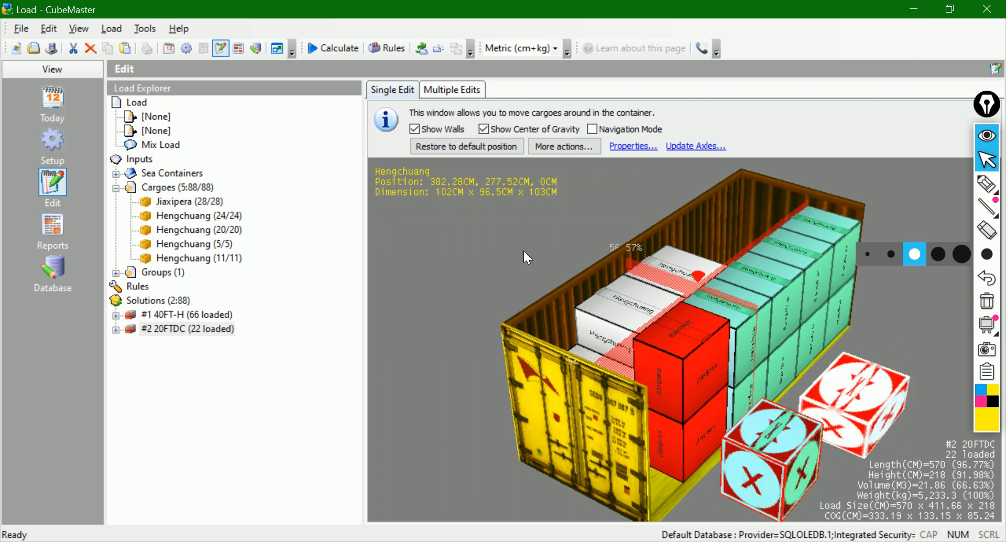
pyautogui.click(440, 130)
pyautogui.moveTo(775, 481); pyautogui.dragTo(600, 348)
# - Move the outside white Hengchuang box onto the low white stack at the closed end, at about 0, 17, 64 cm, and restore the default view
pyautogui.moveTo(847, 419); pyautogui.dragTo(803, 443)
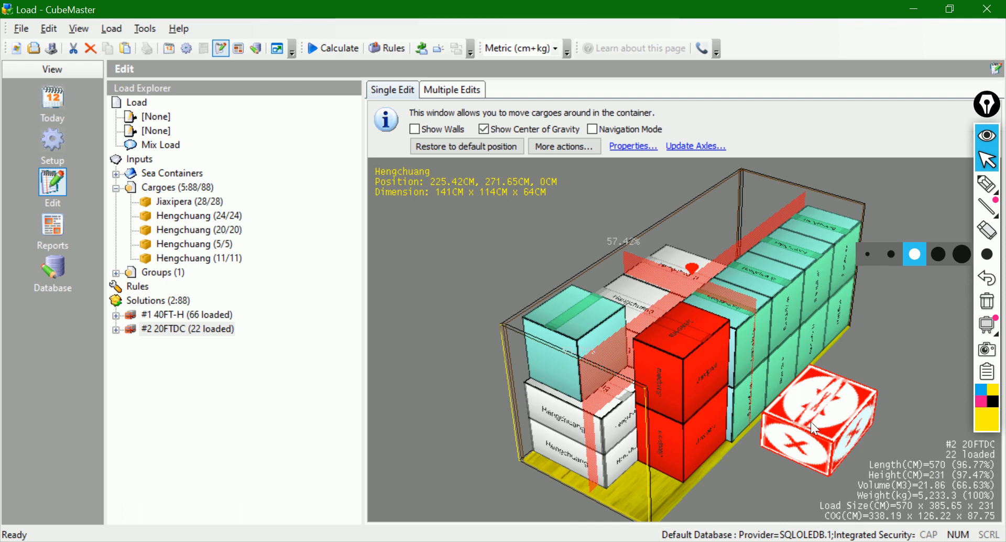
pyautogui.click(619, 131)
pyautogui.moveTo(535, 424); pyautogui.dragTo(753, 336)
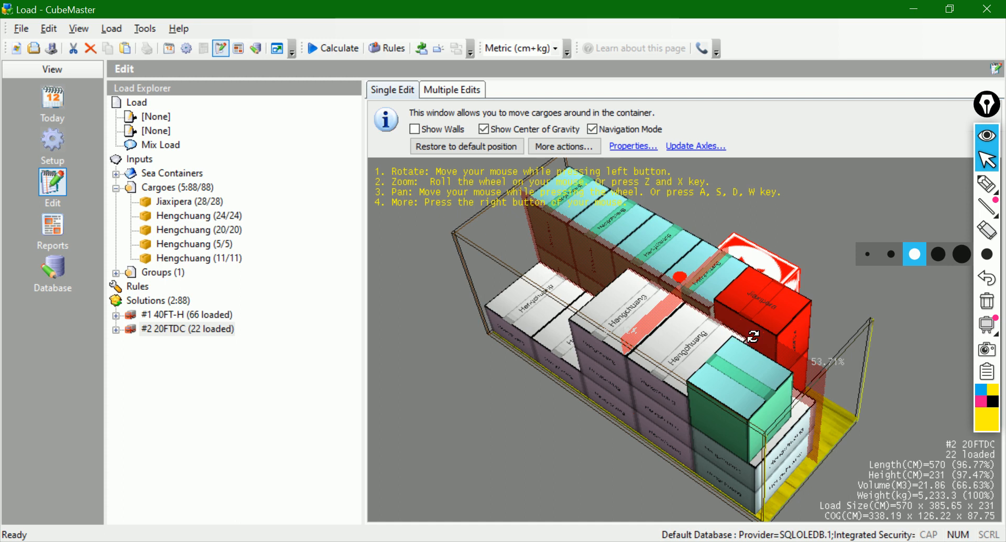
pyautogui.click(629, 129)
pyautogui.moveTo(765, 262); pyautogui.dragTo(565, 236)
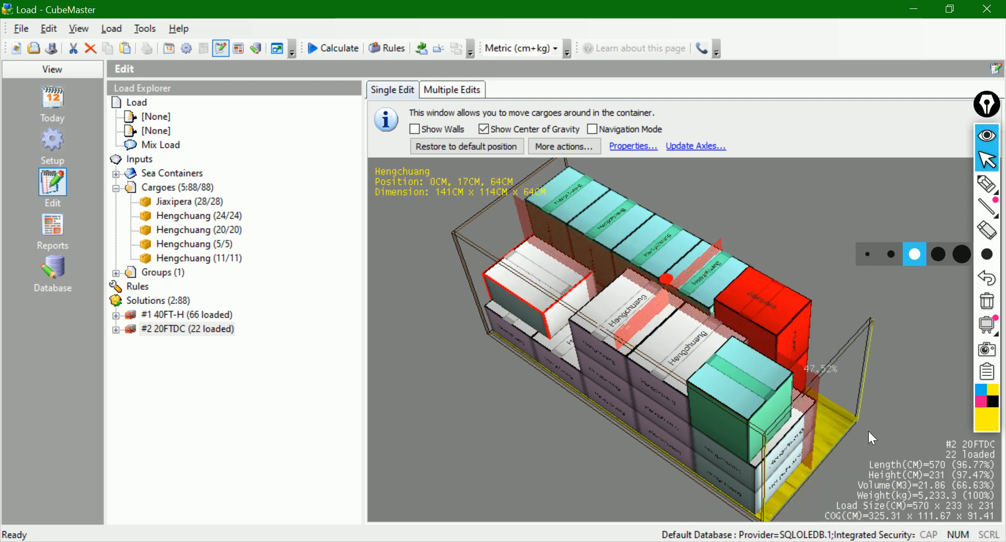
pyautogui.click(479, 147)
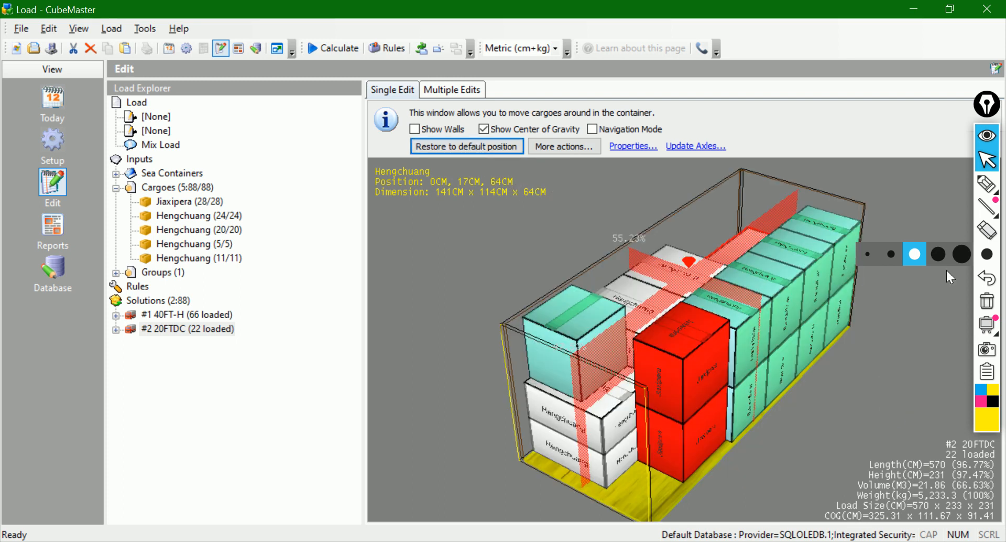
pyautogui.moveTo(978, 187)
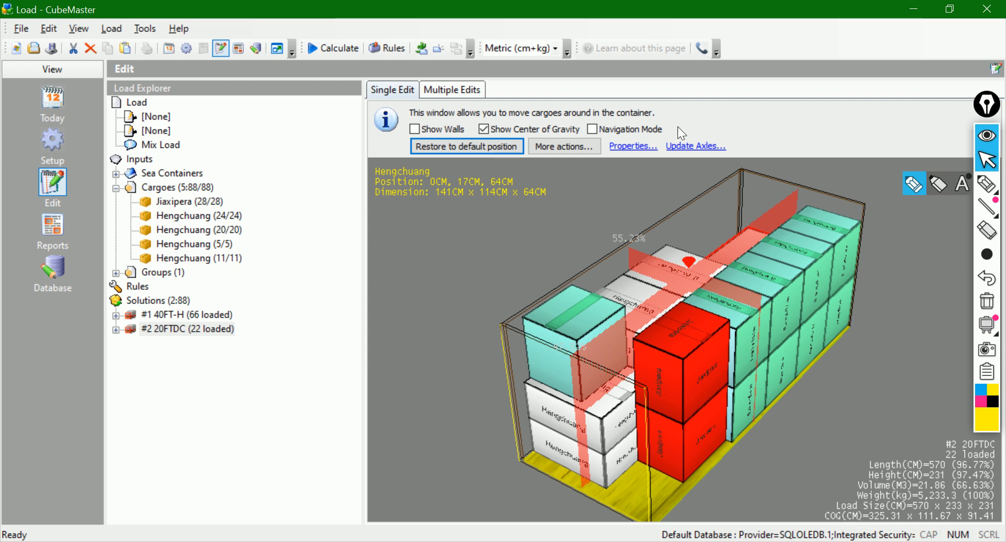
# - Save the load as "My new load" in Downloads and select it in the recent loads list
pyautogui.click(52, 48)
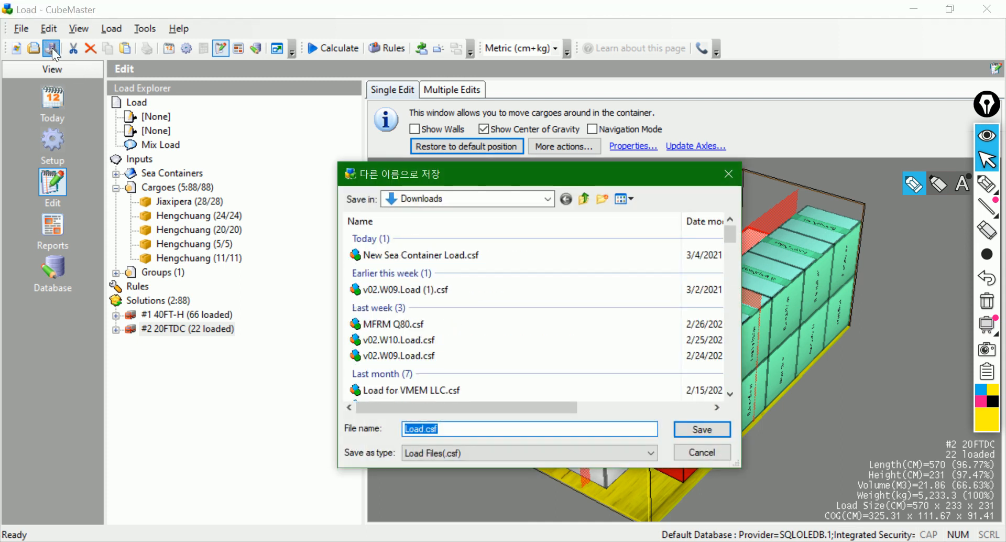
pyautogui.write('My new loa')
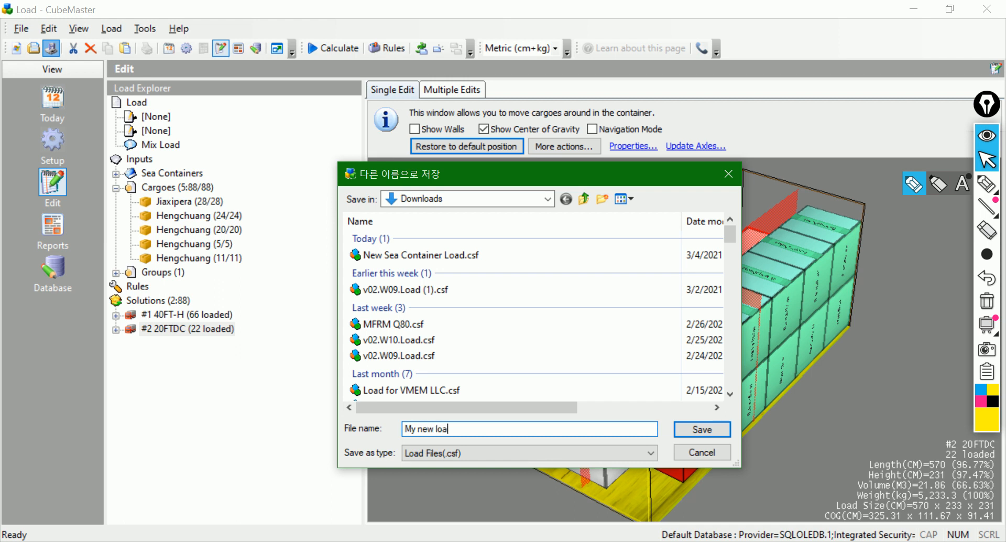
pyautogui.write('d')
pyautogui.press('Return')
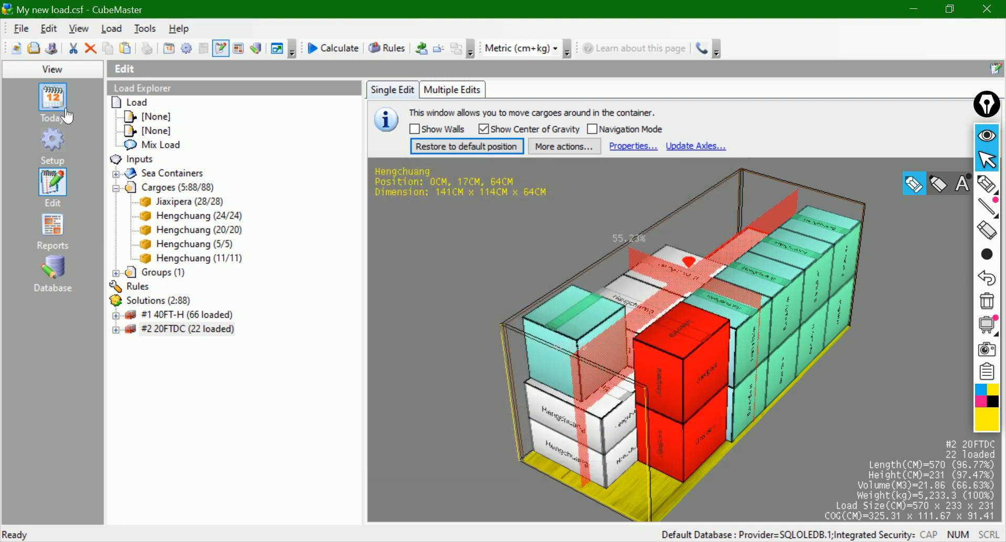
pyautogui.click(69, 113)
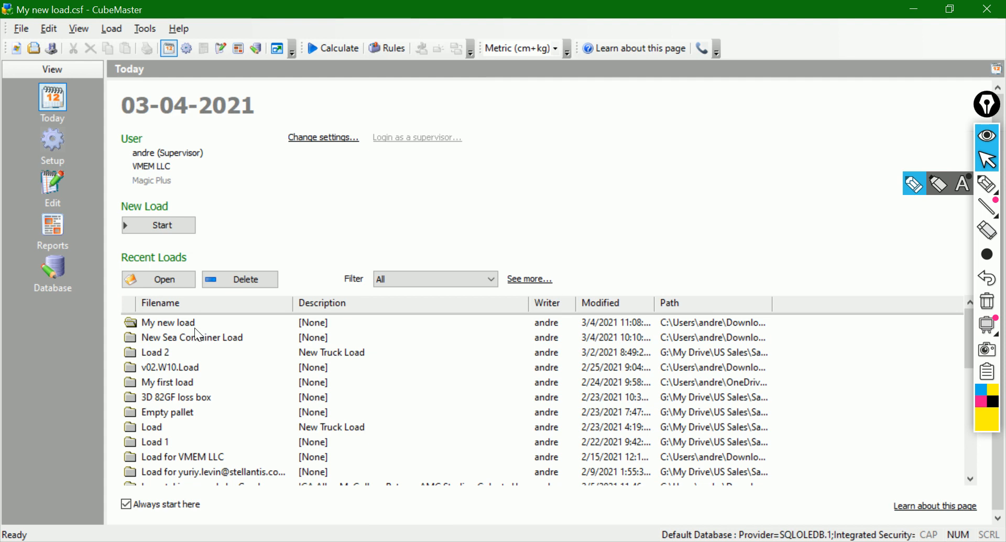
pyautogui.click(196, 324)
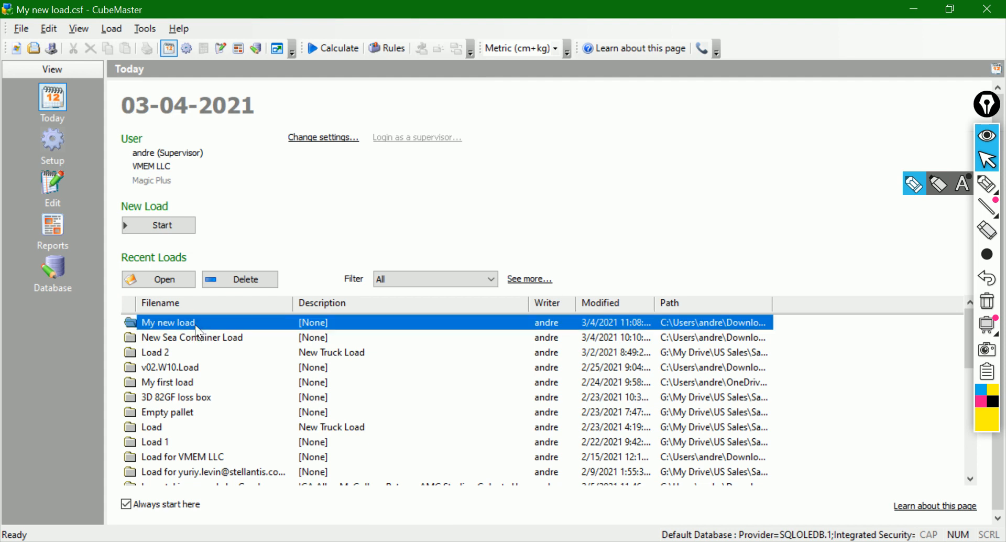